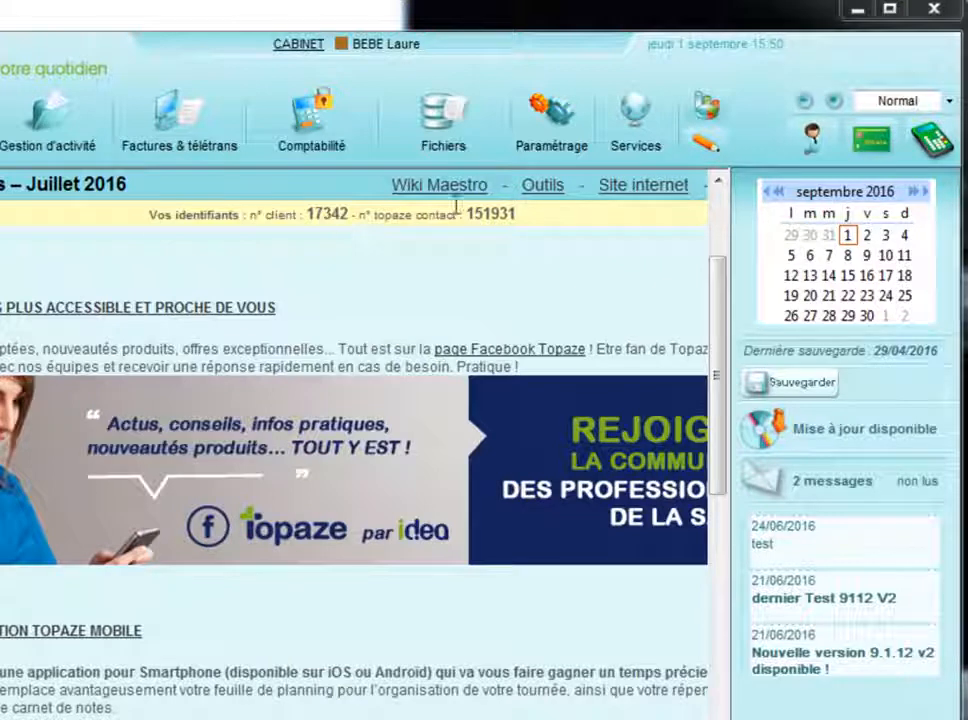
- Search for the demo-card patient covered by AD mutuelle and open her patient file
{"action": "left_click", "coordinate": [638, 148]}
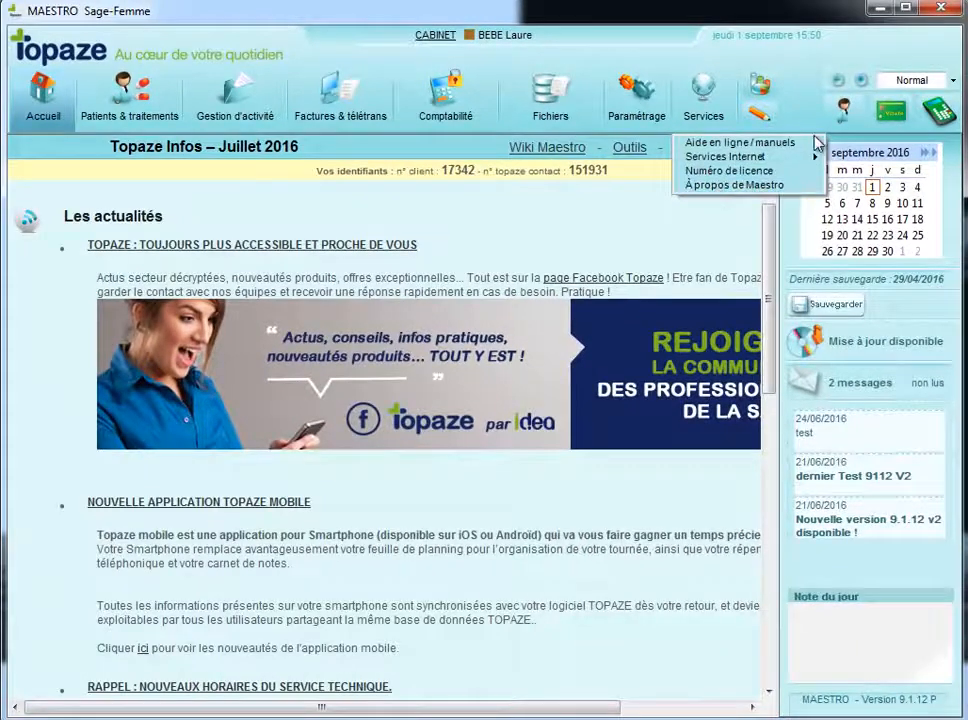
{"action": "left_click", "coordinate": [844, 114]}
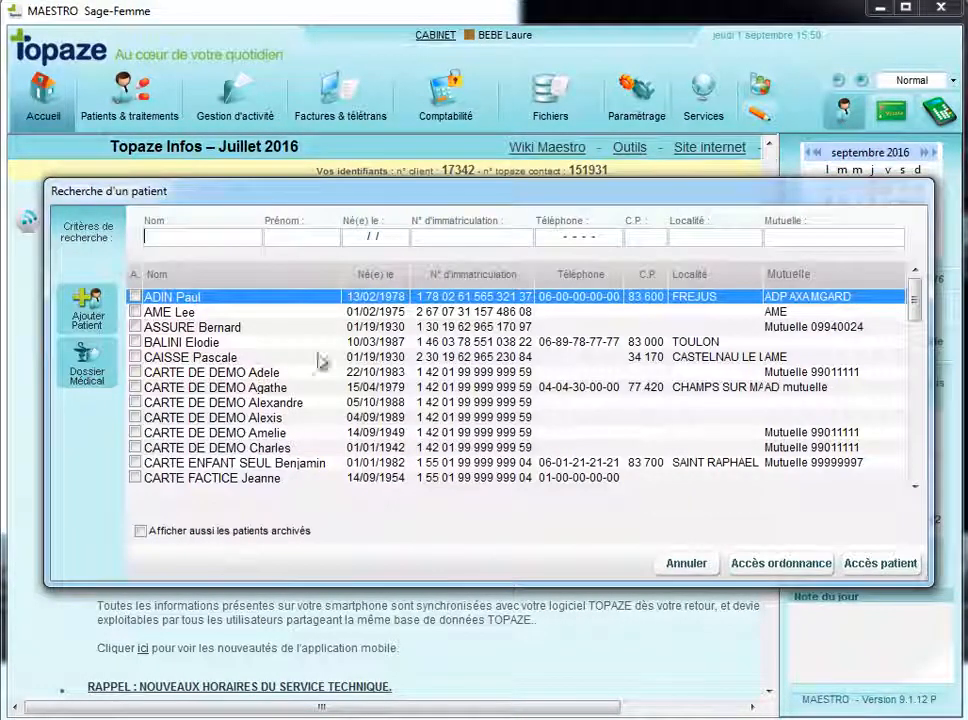
{"action": "left_click", "coordinate": [259, 390]}
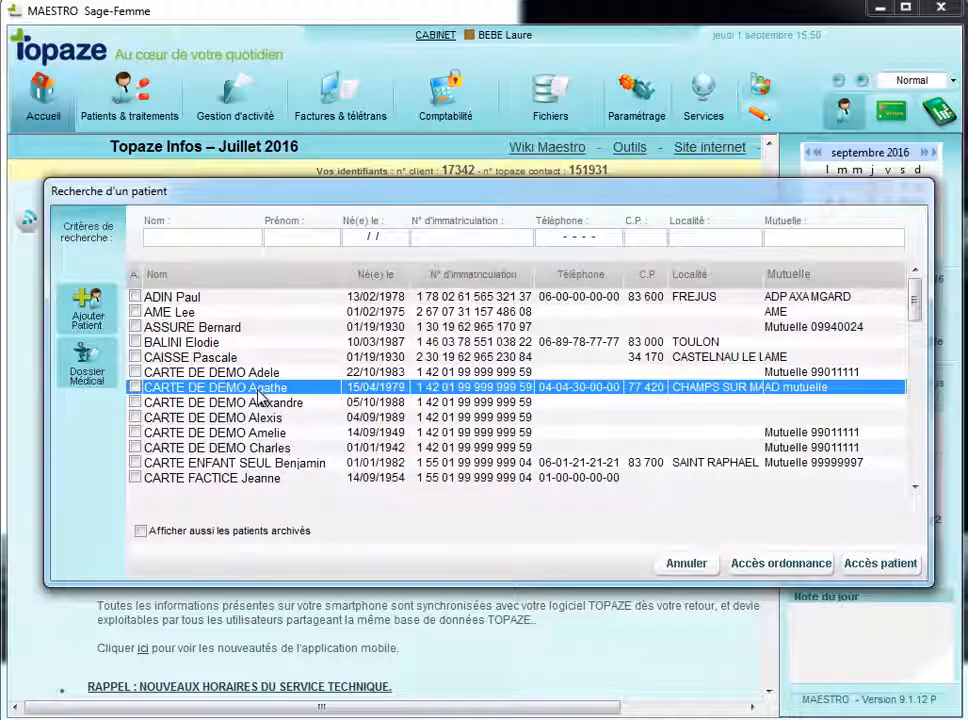
{"action": "left_click", "coordinate": [880, 564]}
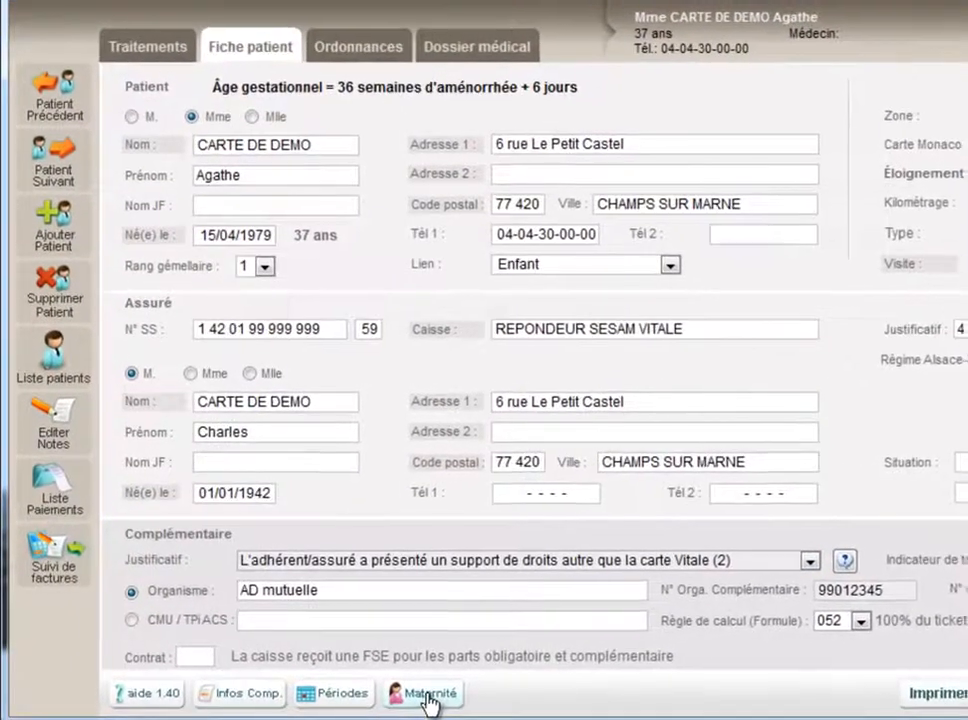
- Review the pregnancy dates in the patient's maternity information and close it
{"action": "left_click", "coordinate": [432, 693]}
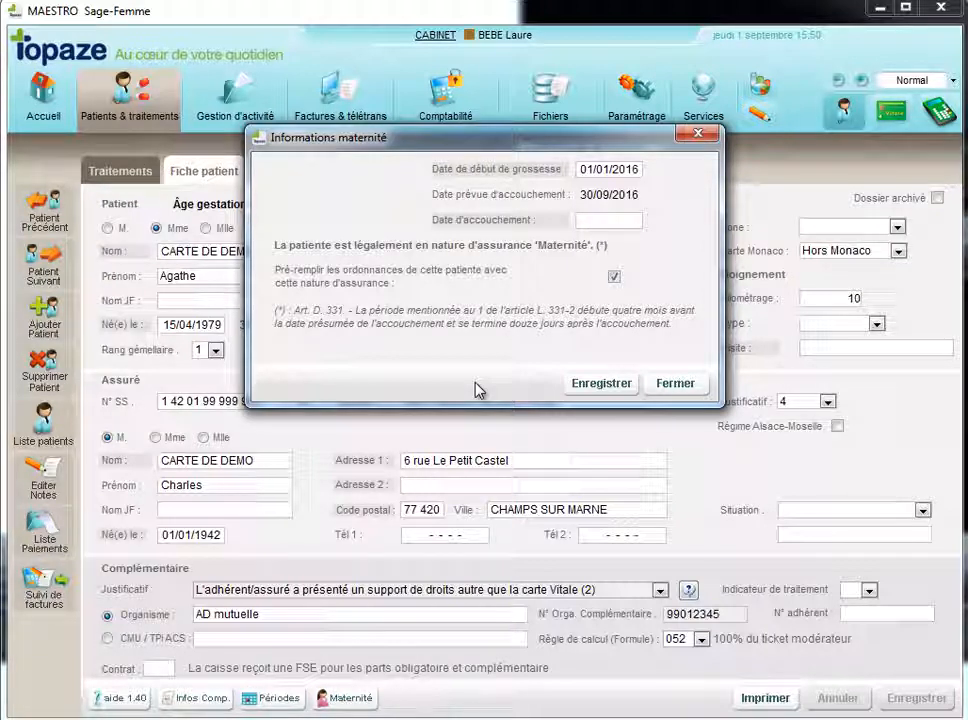
{"action": "left_click", "coordinate": [646, 392]}
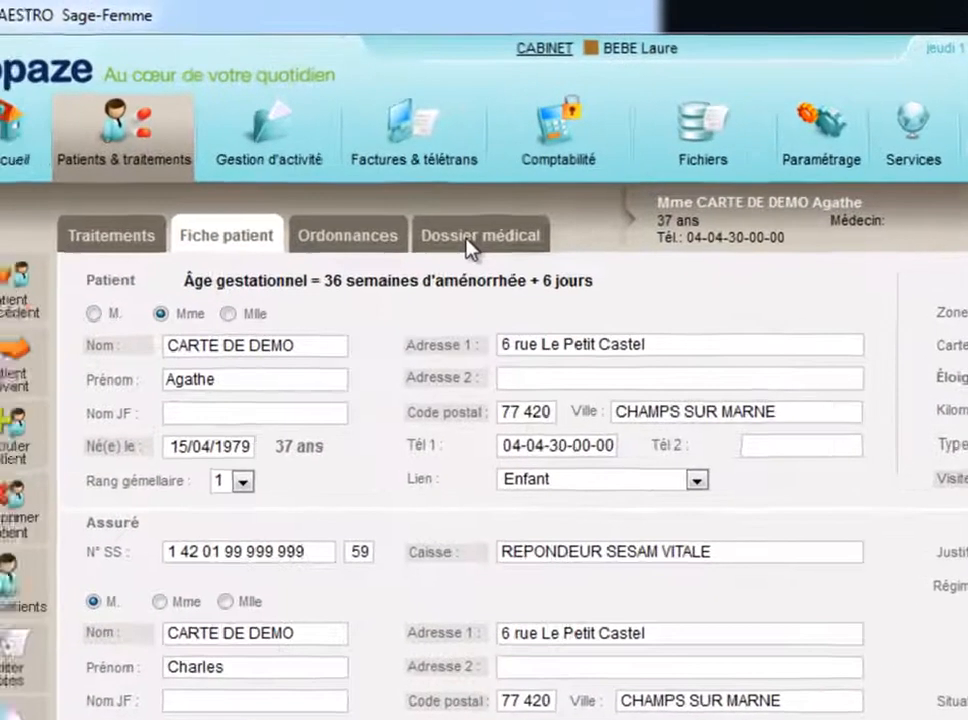
- Look through the medical record's consultations, analyses, family and medical history, and synthesis sections
{"action": "left_click", "coordinate": [467, 240]}
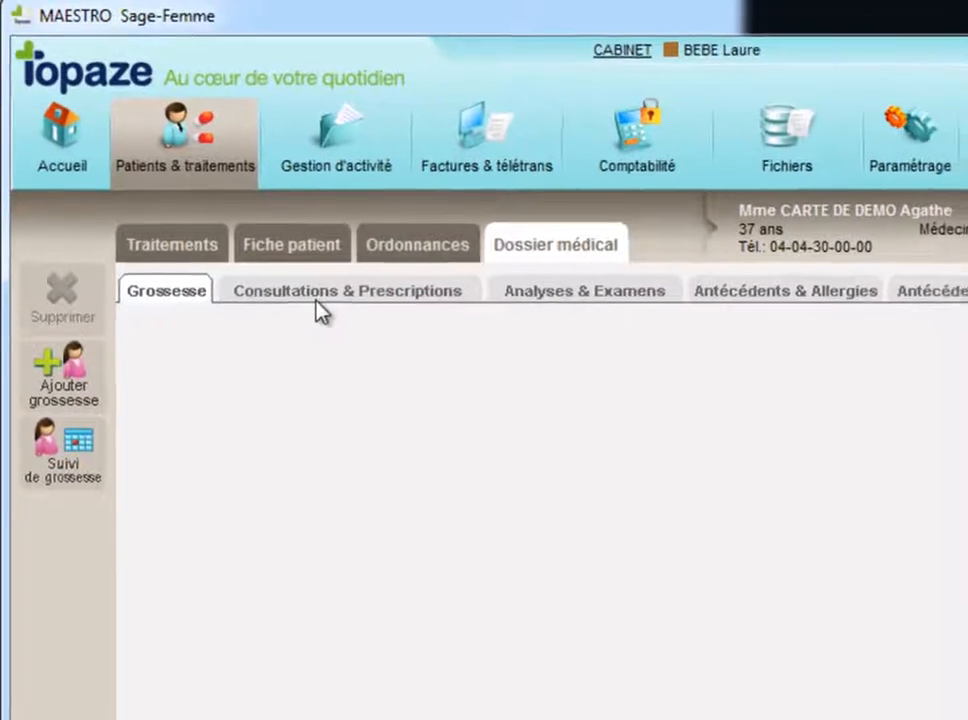
{"action": "left_click", "coordinate": [318, 305]}
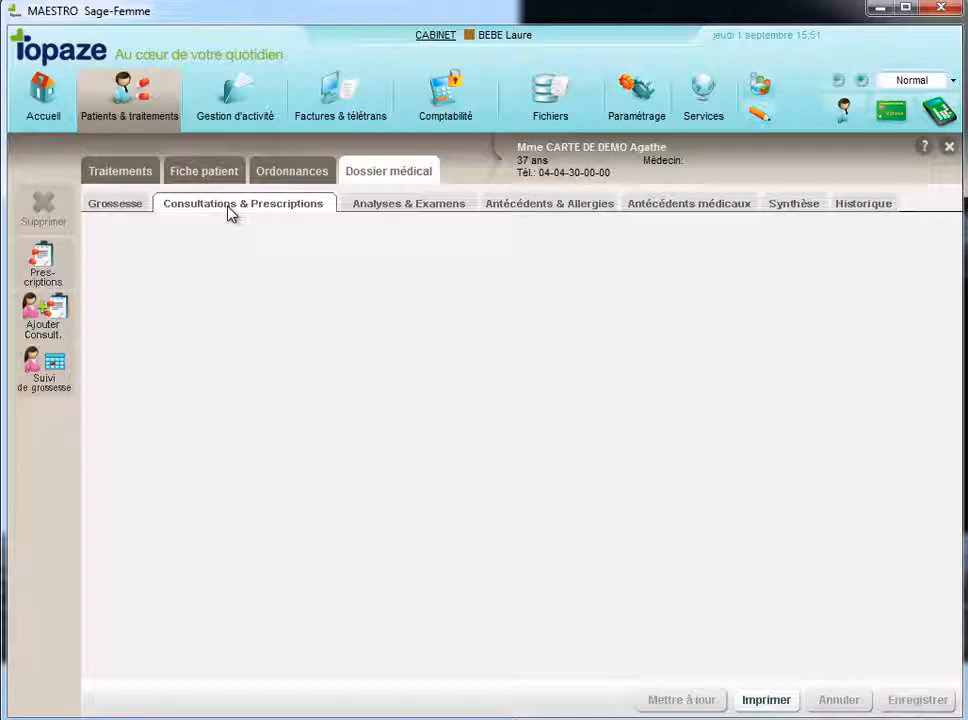
{"action": "left_click", "coordinate": [396, 210]}
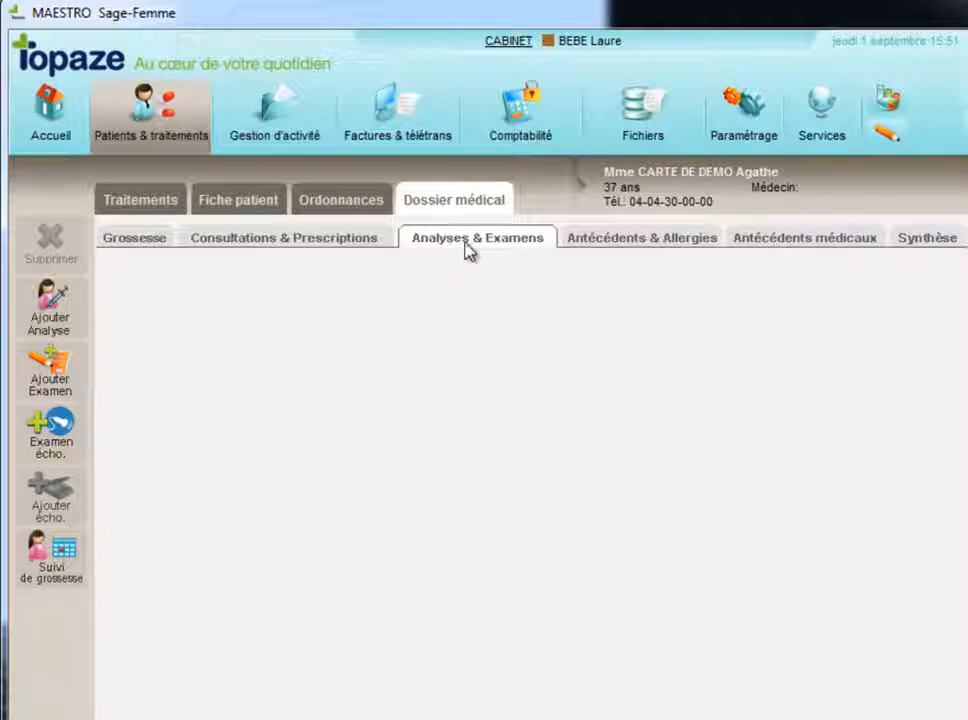
{"action": "left_click", "coordinate": [623, 241]}
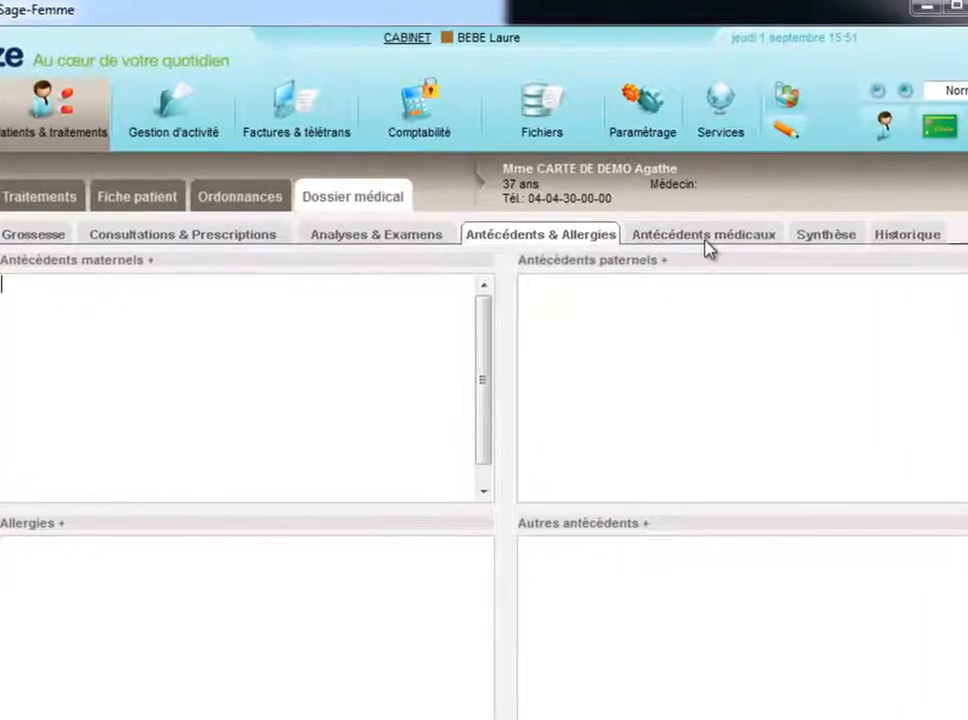
{"action": "left_click", "coordinate": [720, 248]}
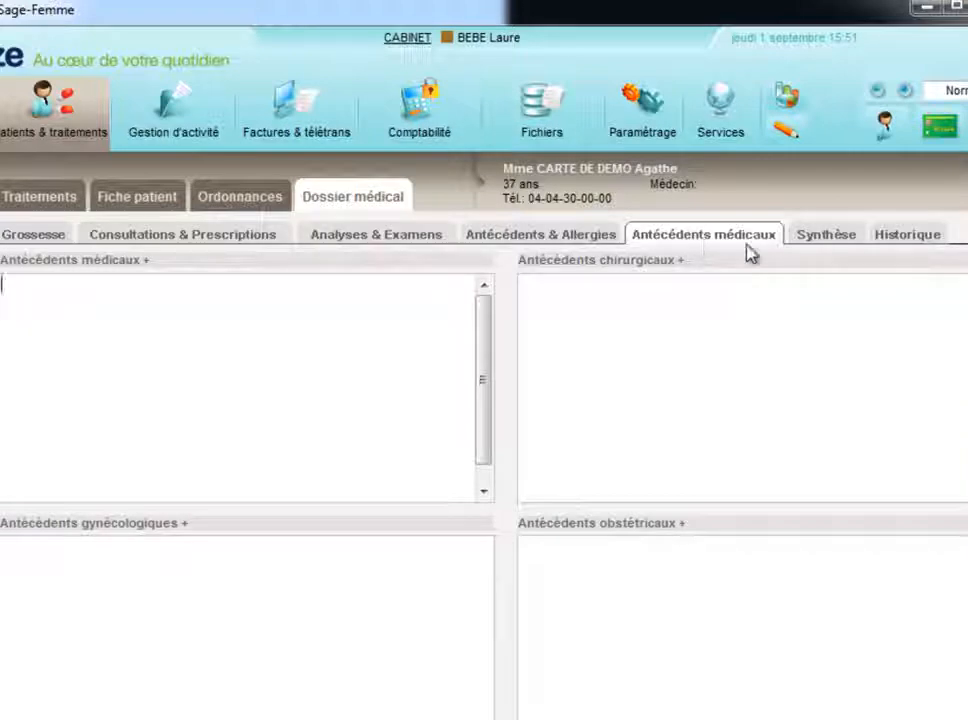
{"action": "left_click", "coordinate": [825, 240]}
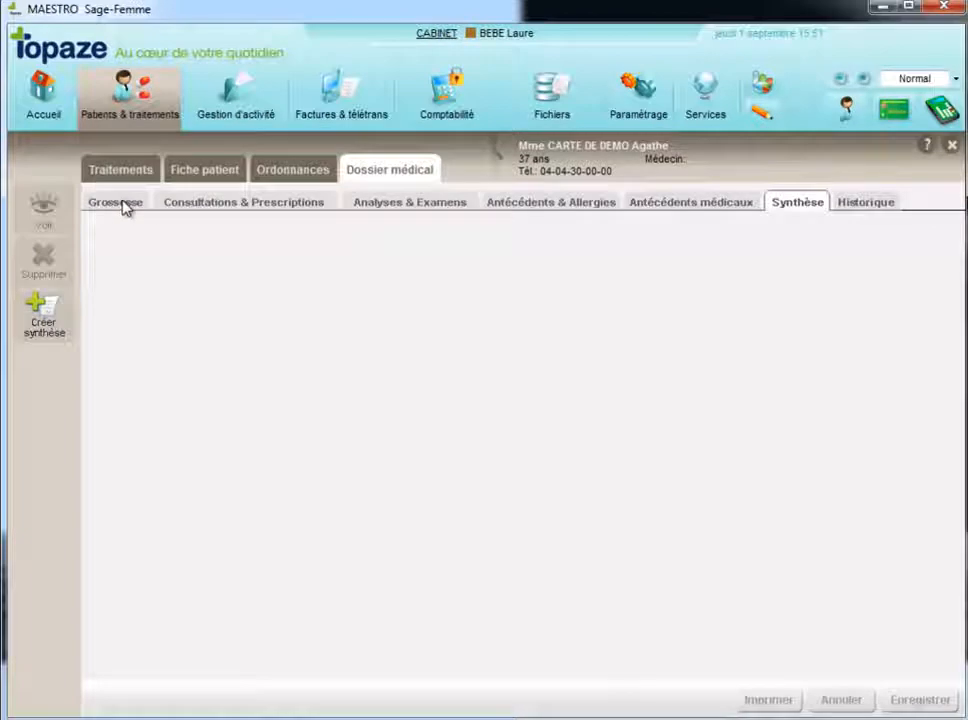
- Add a pregnancy to the medical record and set the date of last period (DDR) to 15/12/2016
{"action": "left_click", "coordinate": [117, 203]}
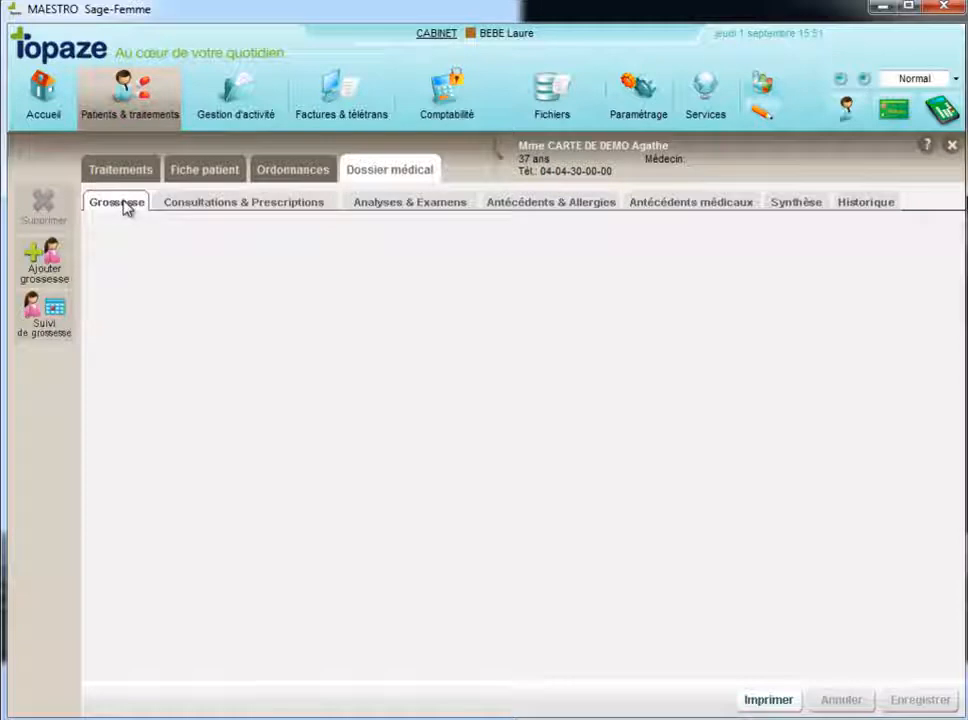
{"action": "left_click", "coordinate": [48, 268]}
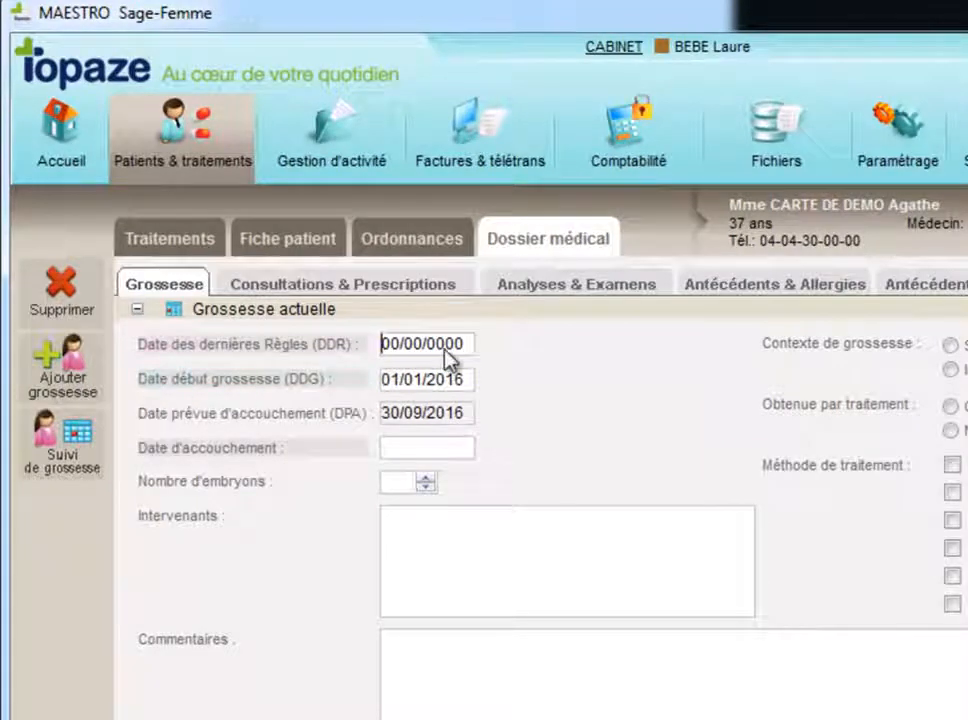
{"action": "double_click", "coordinate": [410, 356]}
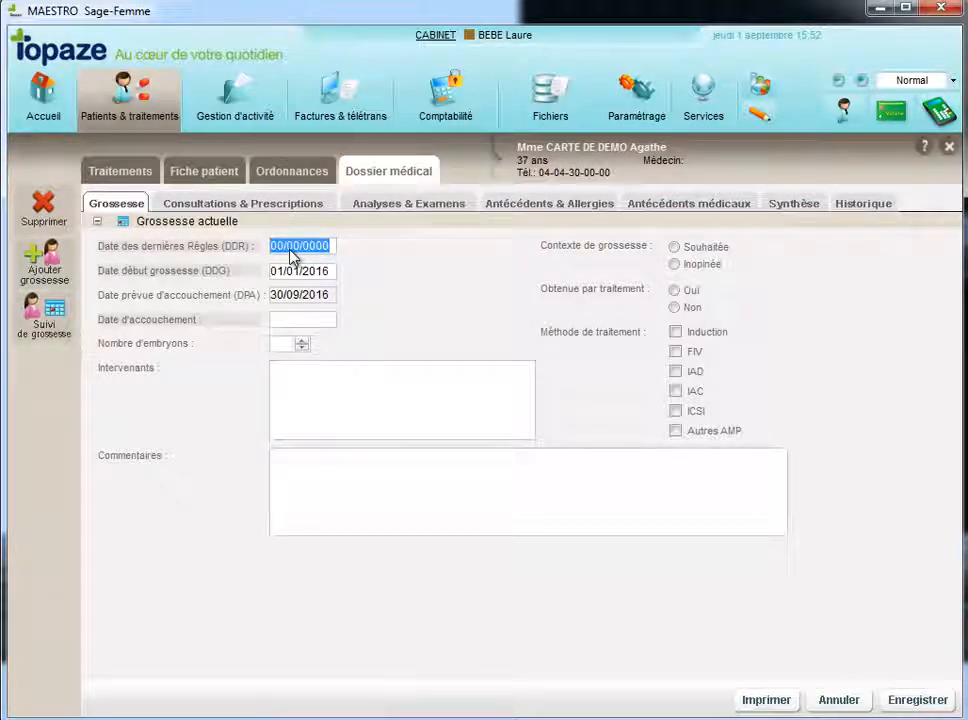
{"action": "type", "text": "15122016"}
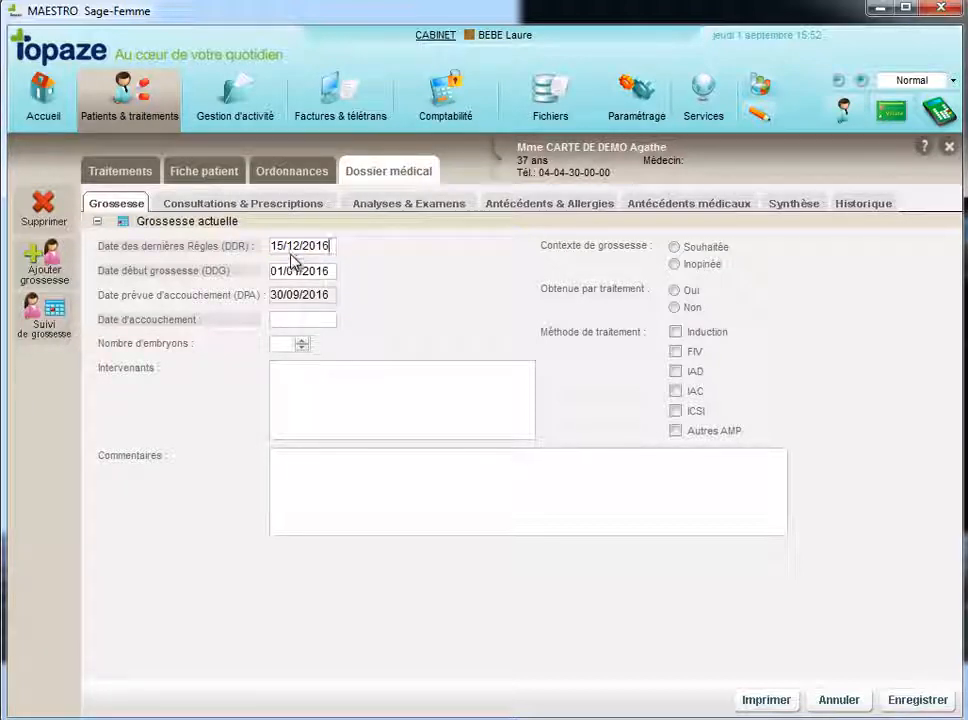
- Set the number of embryos to 1, the pregnancy context to Souhaitée and treatment-obtained to Non, and save the pregnancy
{"action": "left_click", "coordinate": [302, 342]}
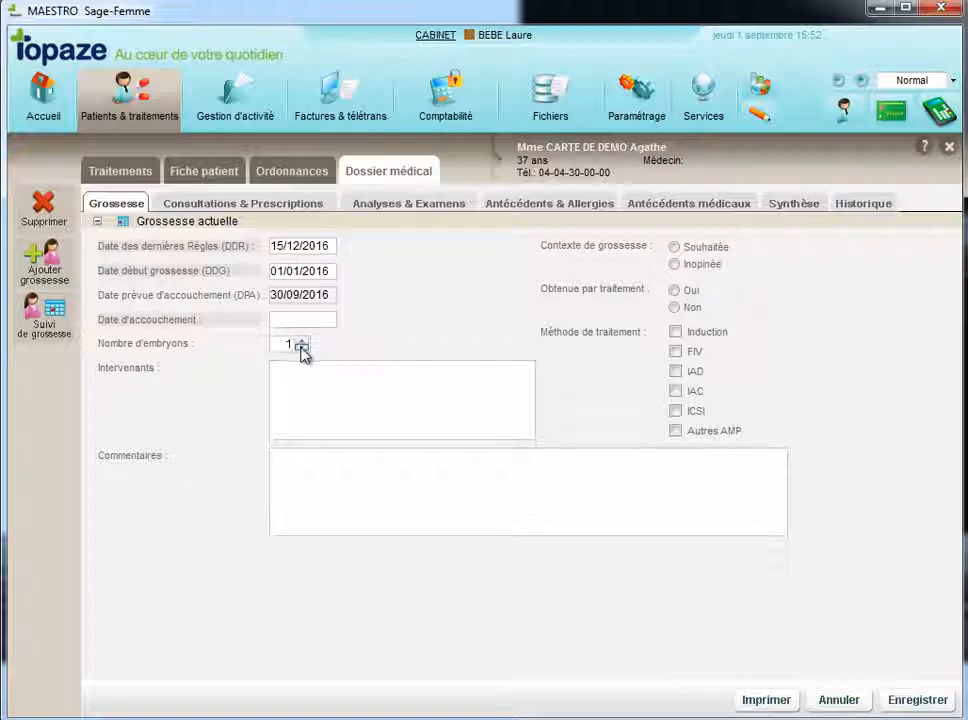
{"action": "left_click", "coordinate": [289, 344]}
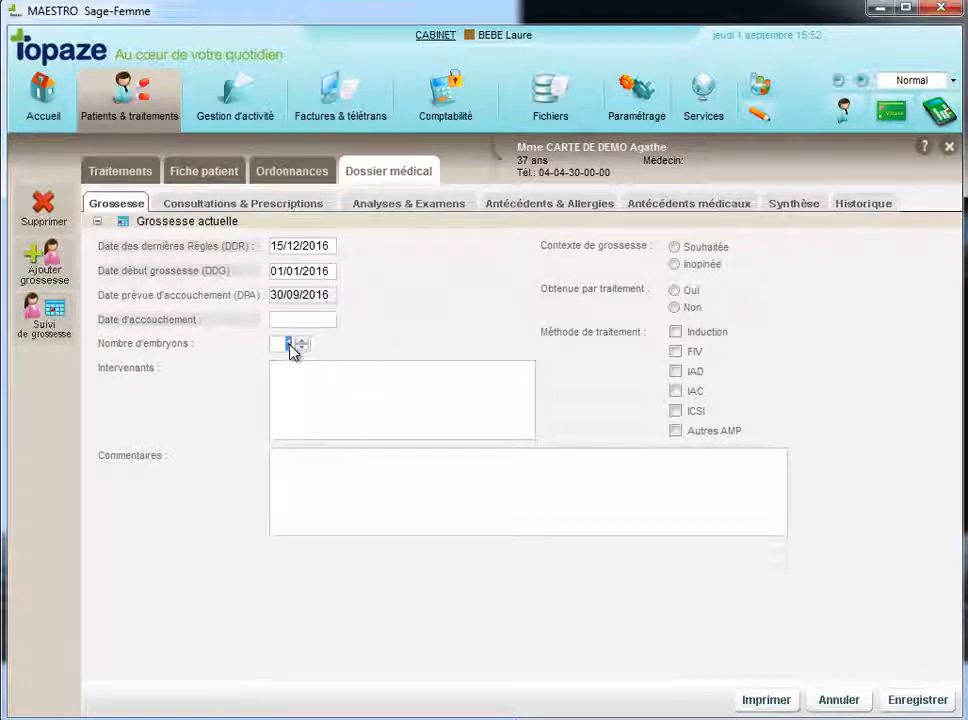
{"action": "left_click", "coordinate": [298, 372]}
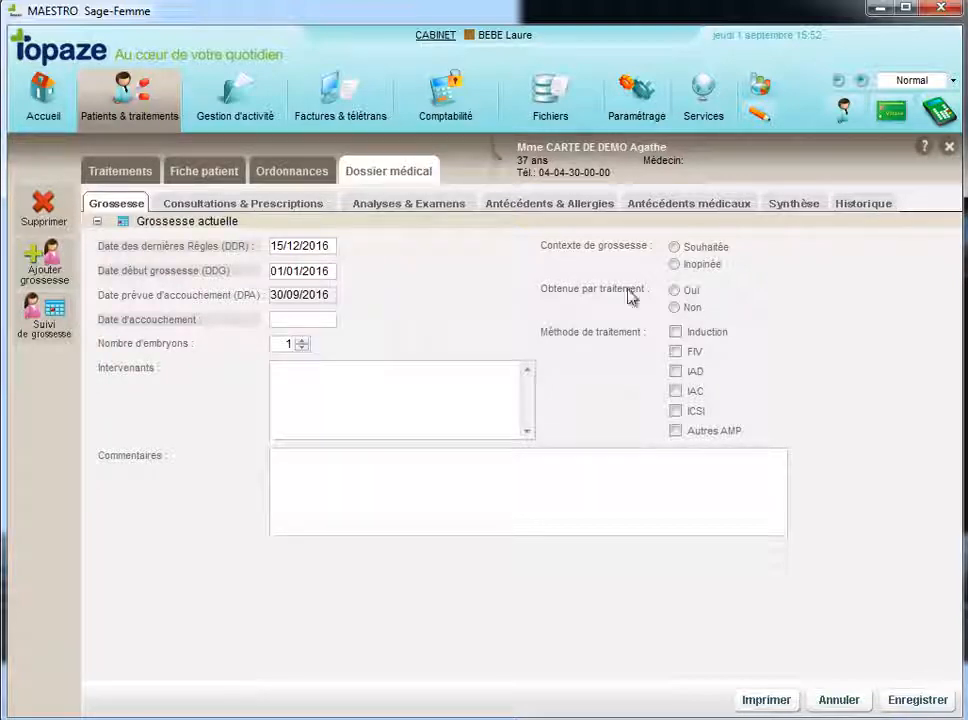
{"action": "left_click", "coordinate": [676, 248]}
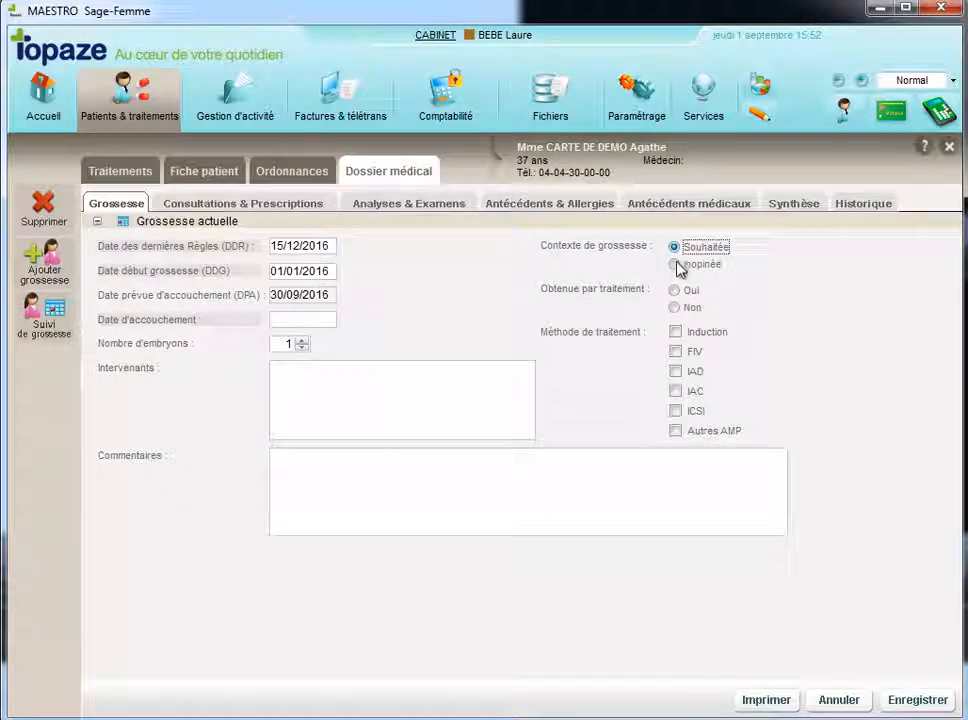
{"action": "left_click", "coordinate": [675, 309]}
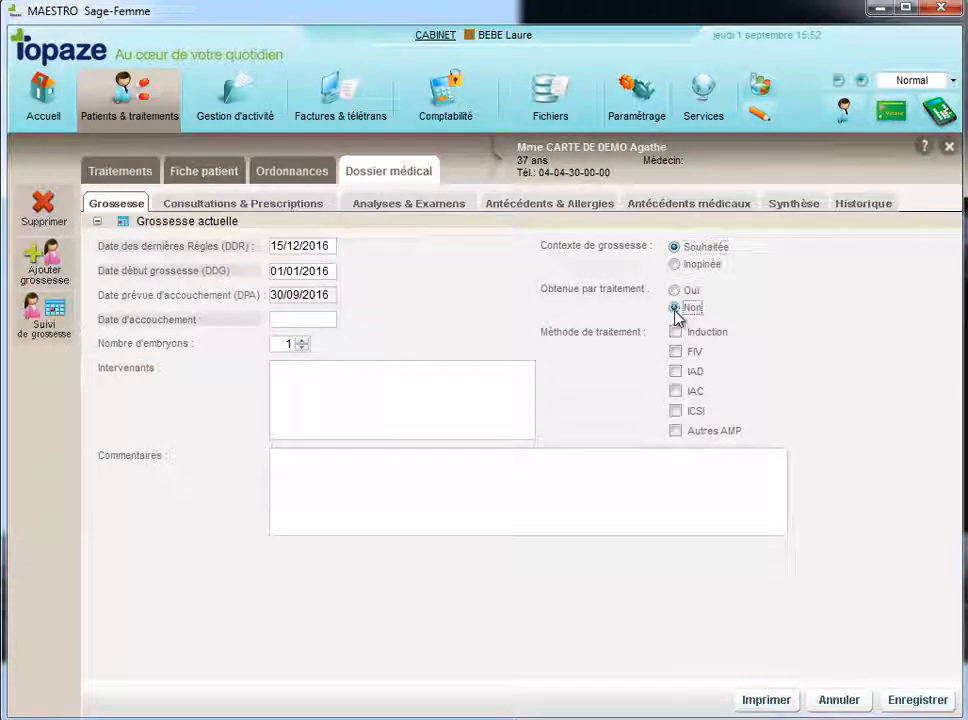
{"action": "left_click", "coordinate": [920, 701]}
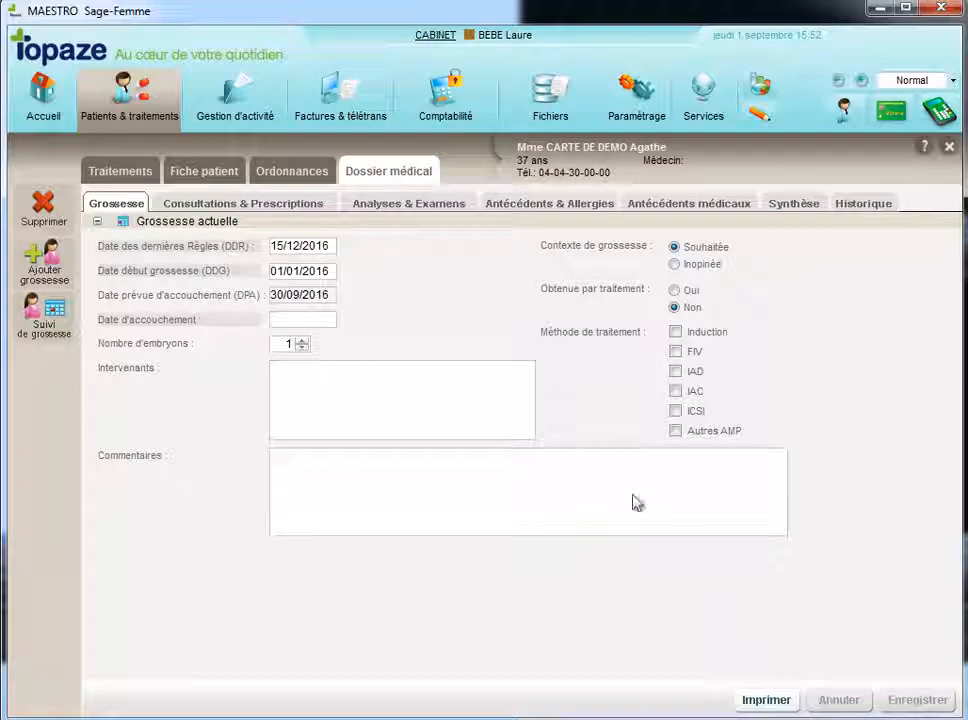
- Add a consultation to the medical record and mark its type as Surveillance
{"action": "left_click", "coordinate": [248, 204]}
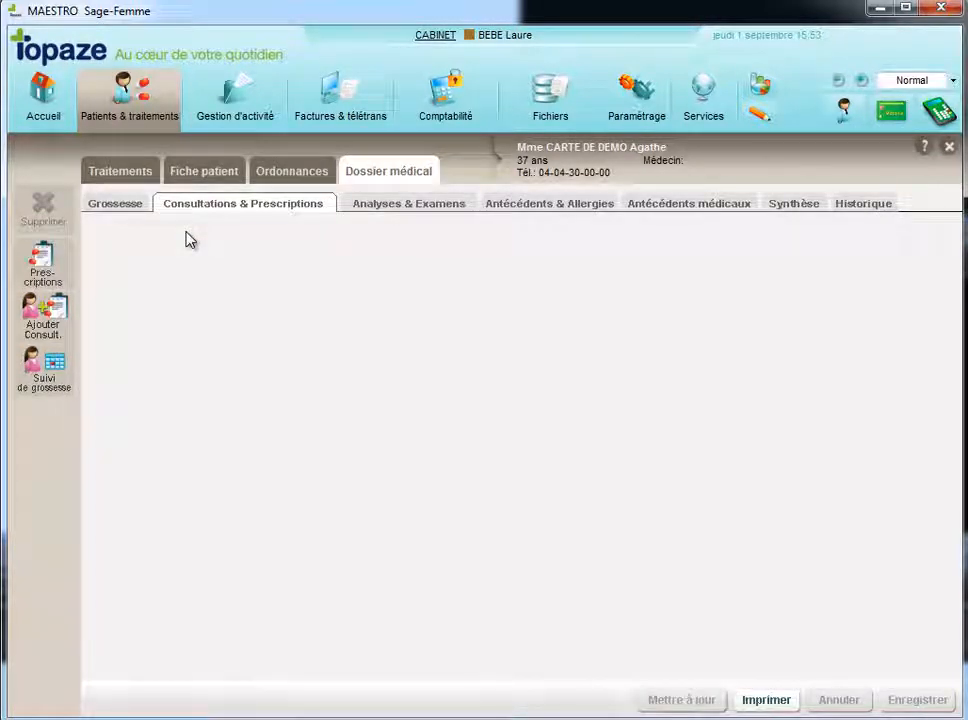
{"action": "left_click", "coordinate": [57, 326]}
{"action": "left_click", "coordinate": [247, 248]}
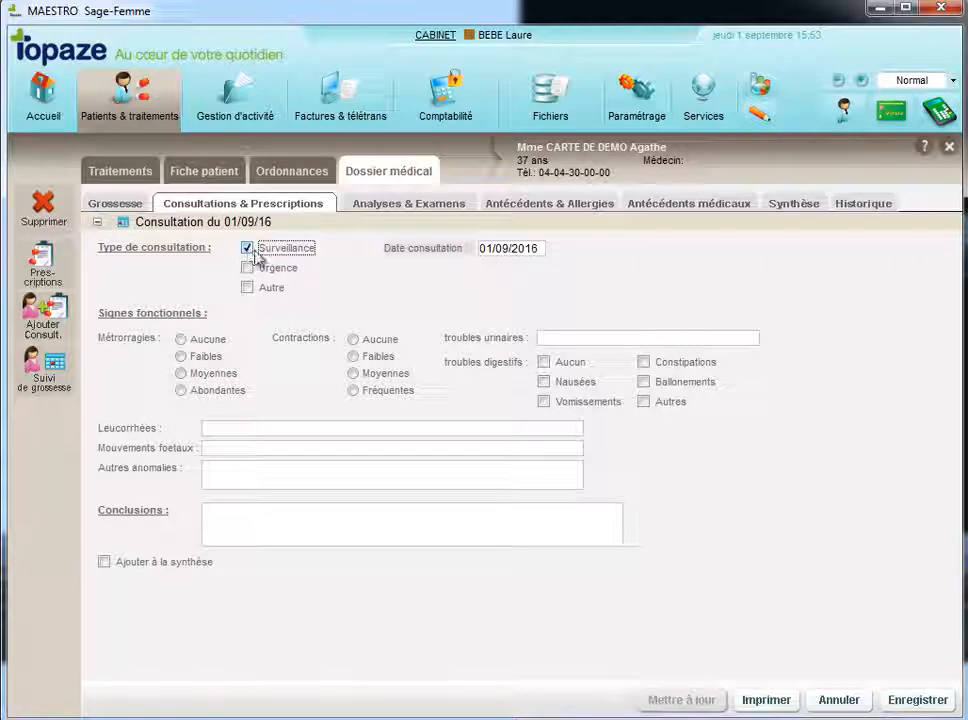
- Save the consultation and start a prescription from the "ordonnance vierge" template
{"action": "left_click", "coordinate": [42, 268]}
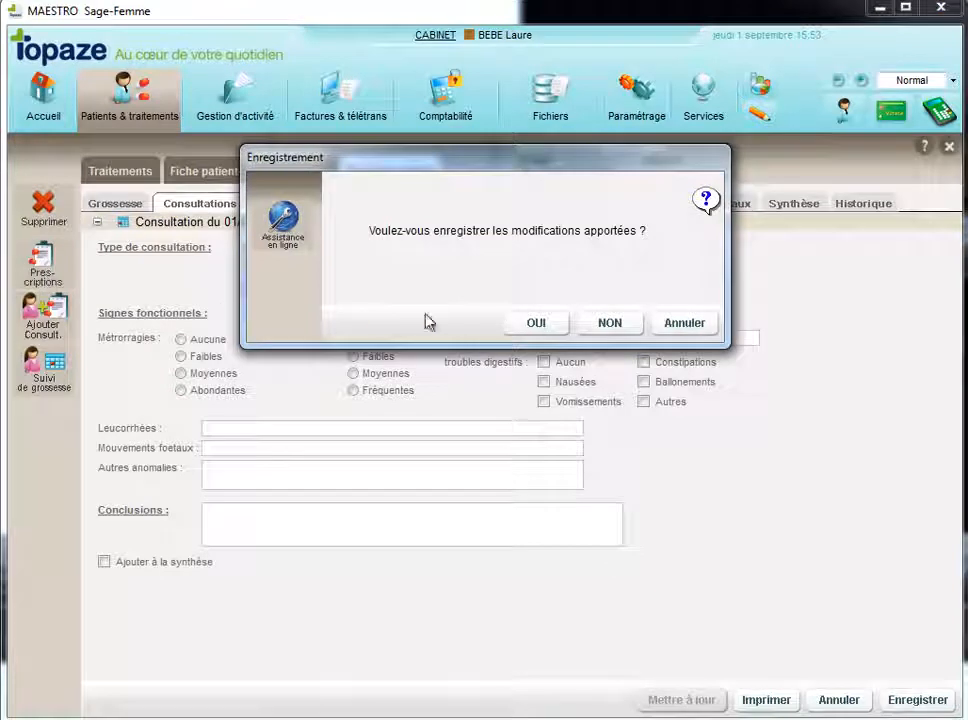
{"action": "left_click", "coordinate": [537, 325]}
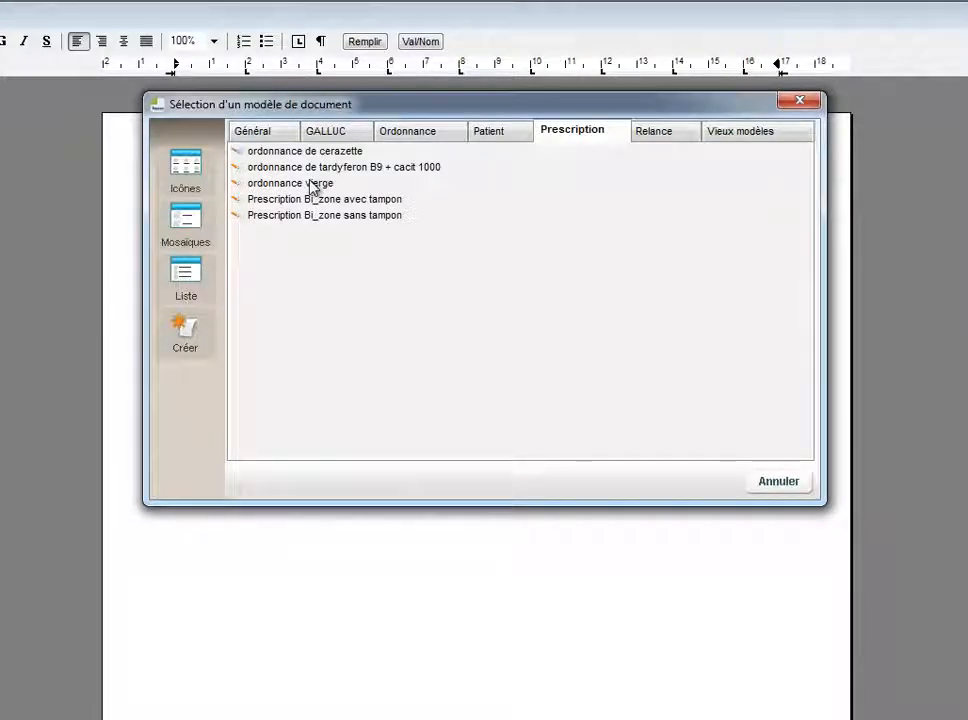
{"action": "double_click", "coordinate": [312, 188]}
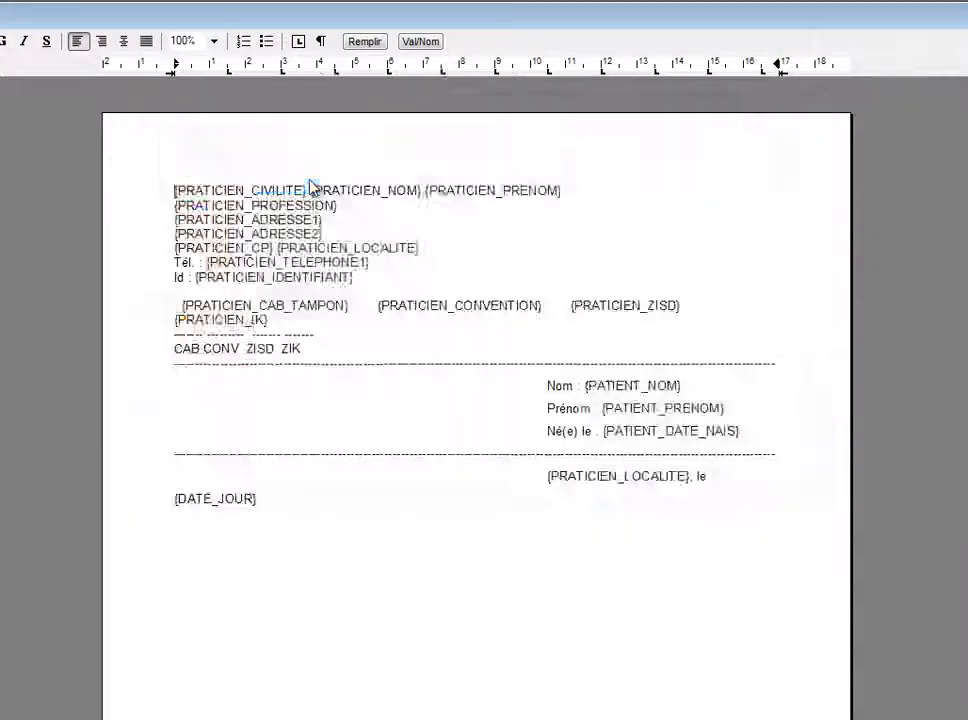
- Insert Aciclovir cp génériques (ARROW 800 mg Cpr Plq/35) into the prescription and close the document
{"action": "left_click", "coordinate": [252, 10]}
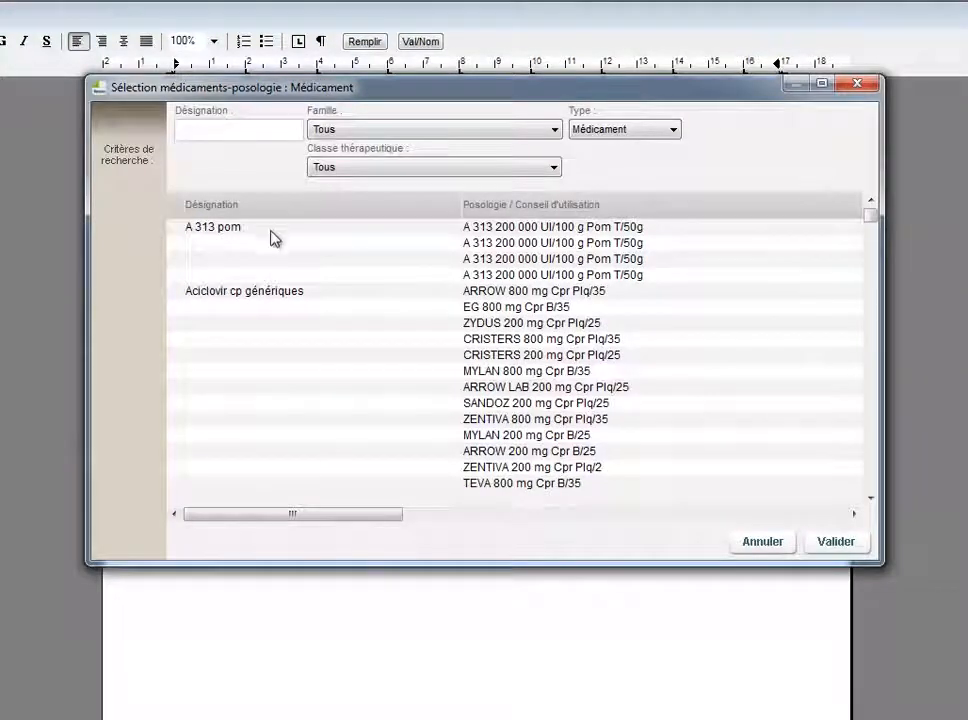
{"action": "left_click", "coordinate": [284, 297]}
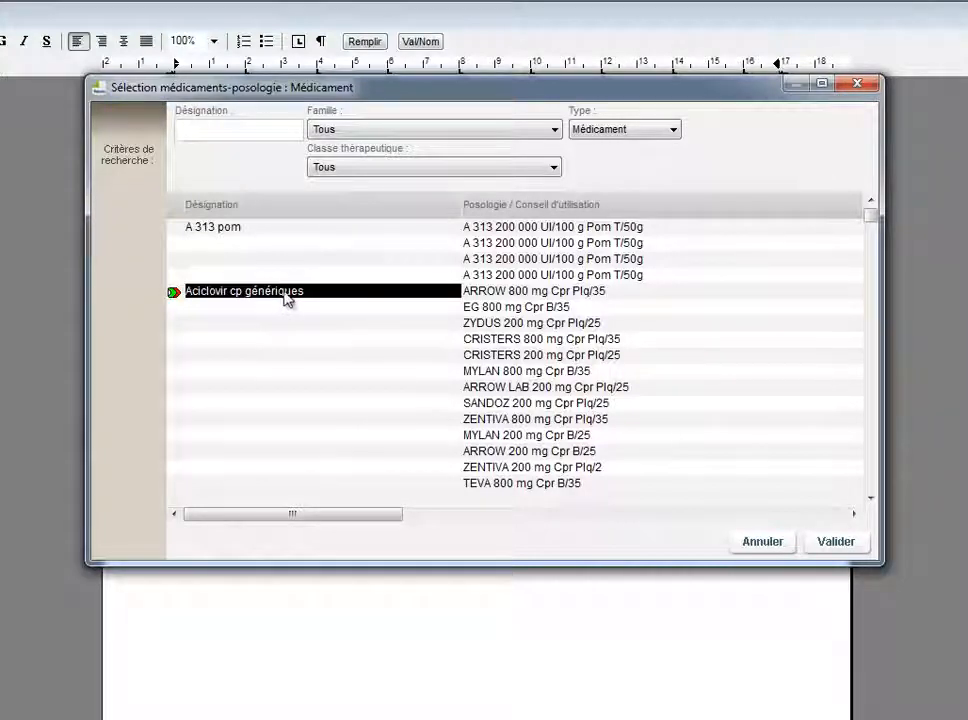
{"action": "left_click", "coordinate": [838, 538]}
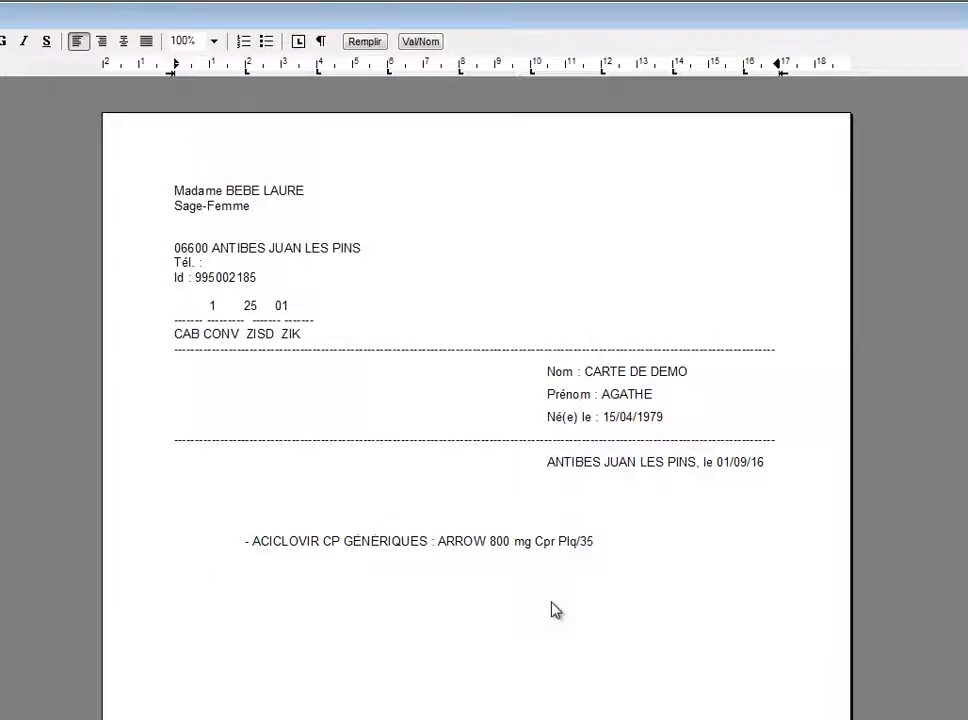
{"action": "key", "text": "Escape"}
{"action": "left_click", "coordinate": [628, 321]}
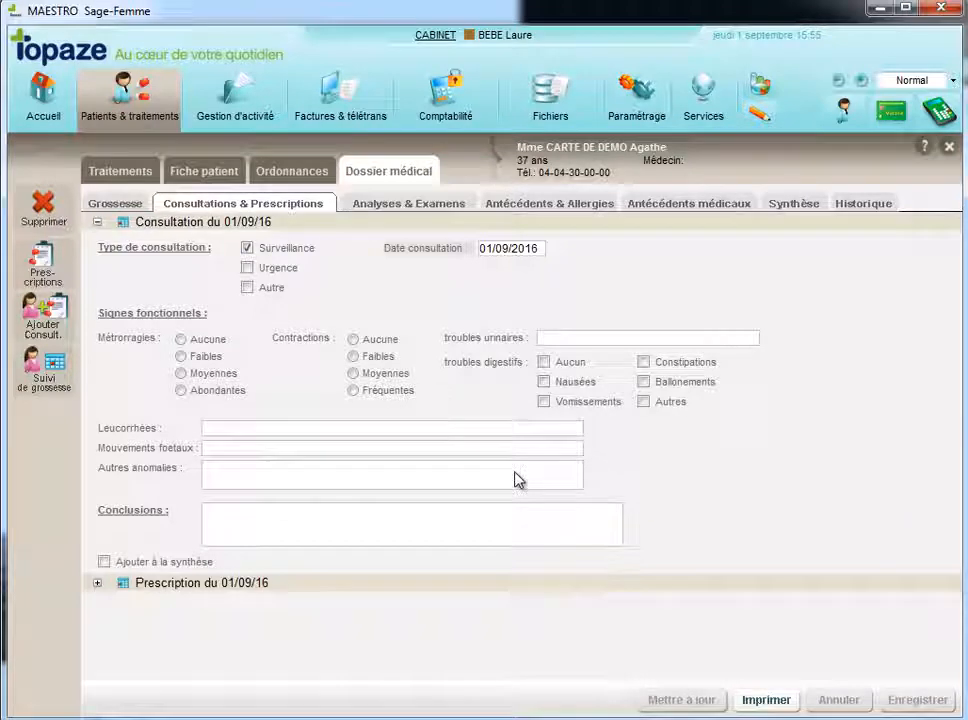
- Include the surveillance consultation in the synthesis and save the changes while moving to the analyses and examinations
{"action": "left_click", "coordinate": [104, 562]}
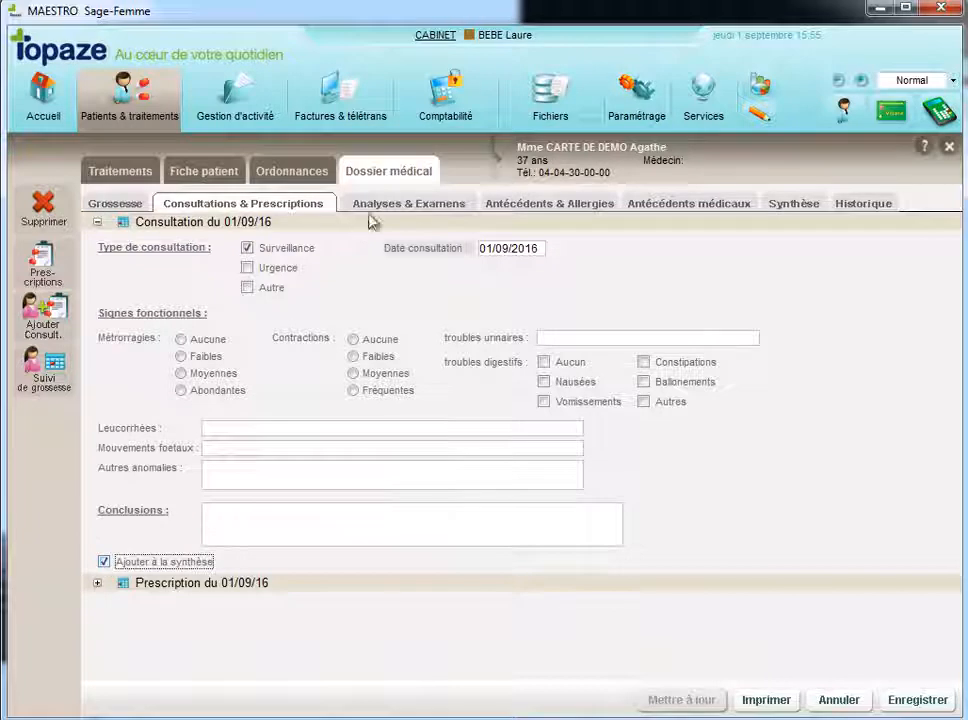
{"action": "left_click", "coordinate": [408, 205]}
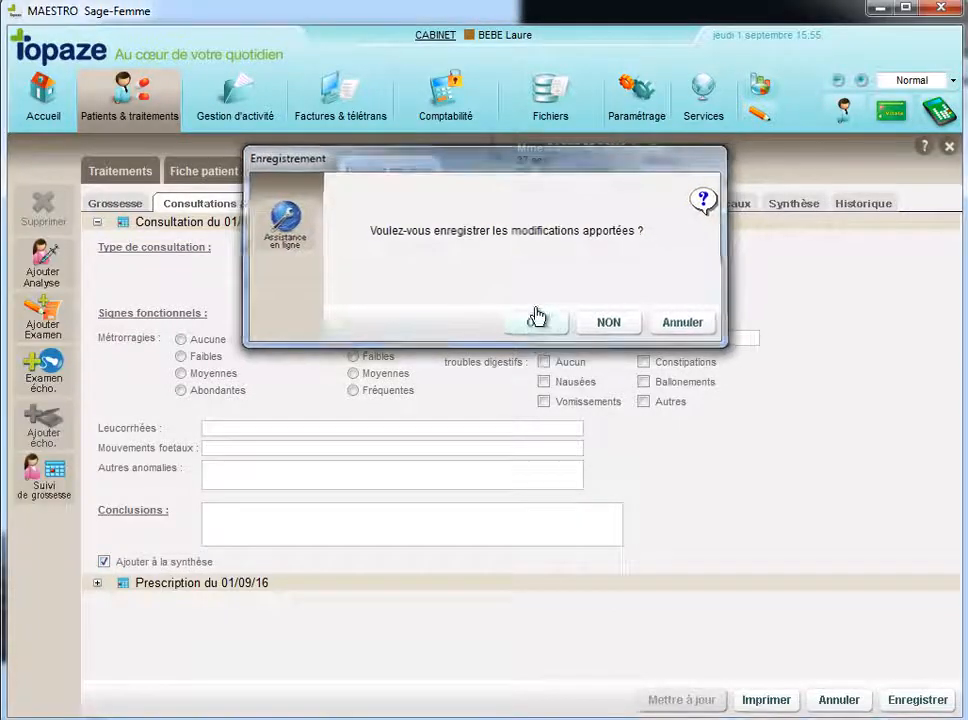
{"action": "left_click", "coordinate": [536, 323]}
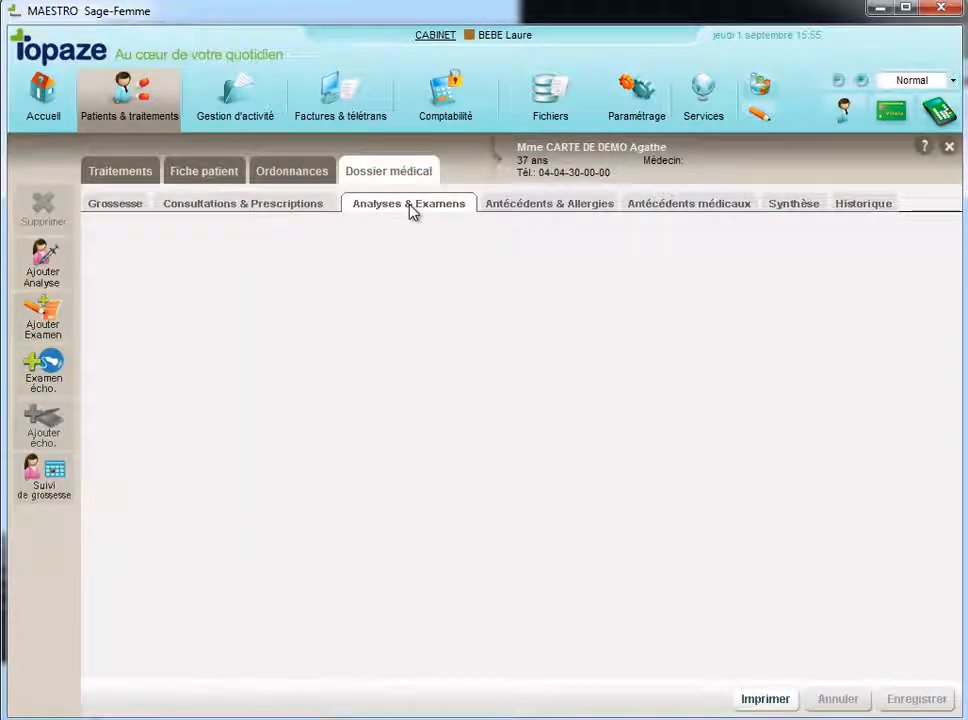
- Add an analysis to the medical record with blood group A, negative Rhesus and negative RAI
{"action": "left_click", "coordinate": [52, 266]}
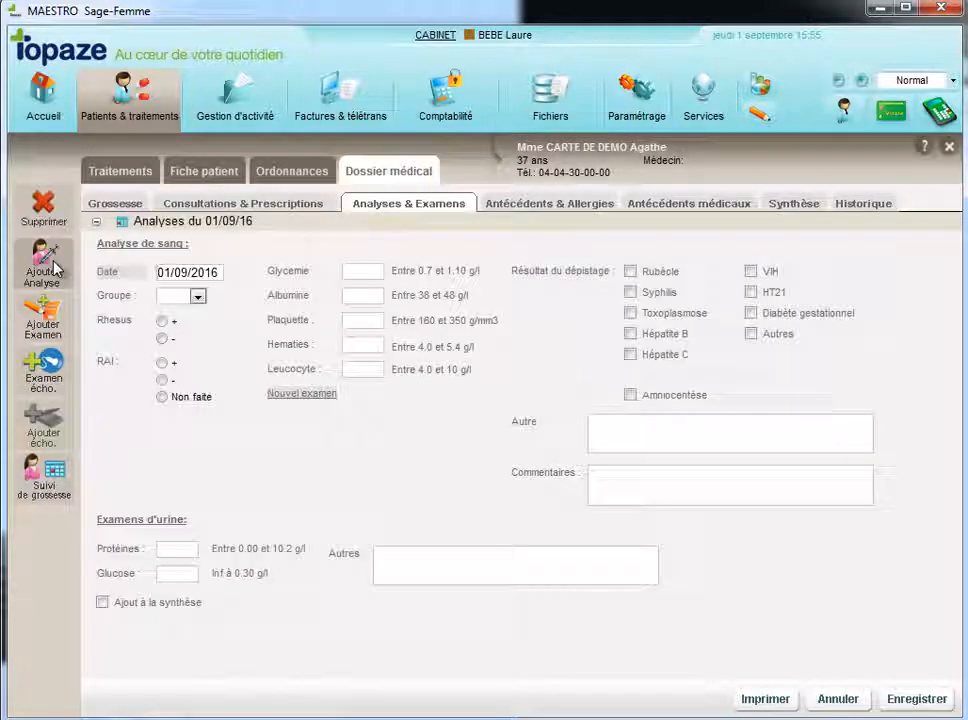
{"action": "left_click", "coordinate": [197, 297]}
{"action": "left_click", "coordinate": [185, 313]}
{"action": "left_click", "coordinate": [162, 338]}
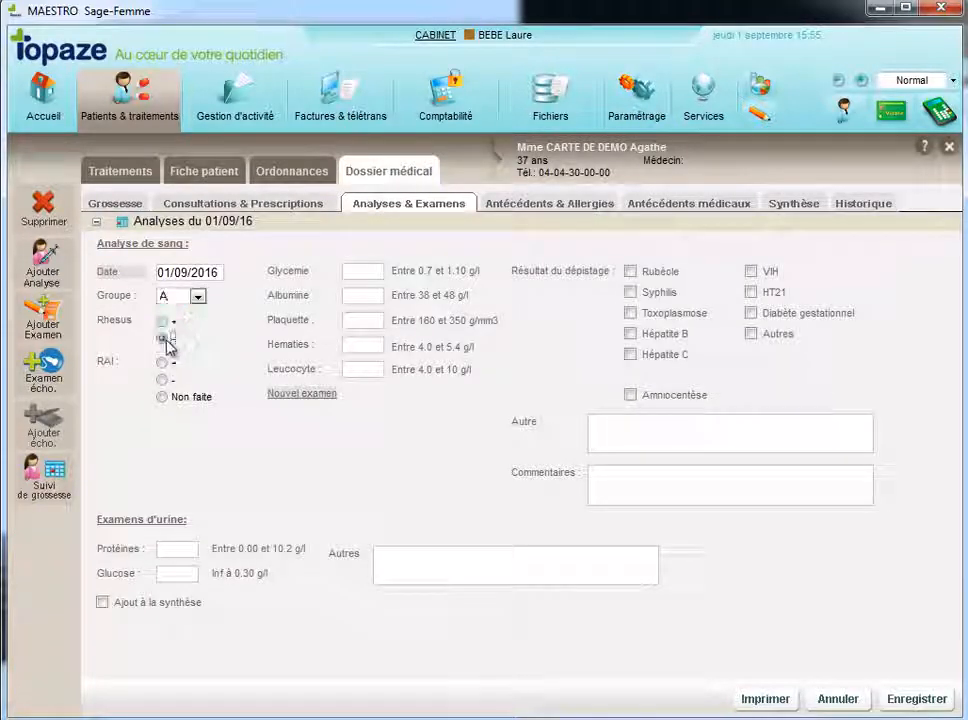
{"action": "left_click", "coordinate": [162, 381]}
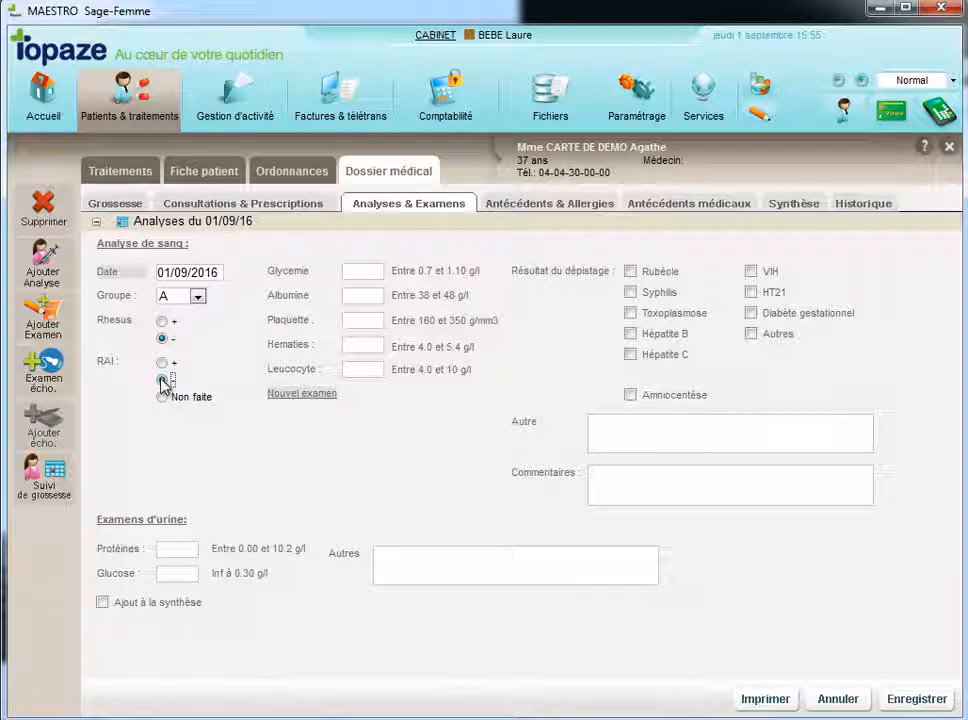
- Add a medical examination and an ultrasound examination to the record, saving each before moving on to Antécédents & Allergies
{"action": "left_click", "coordinate": [48, 322]}
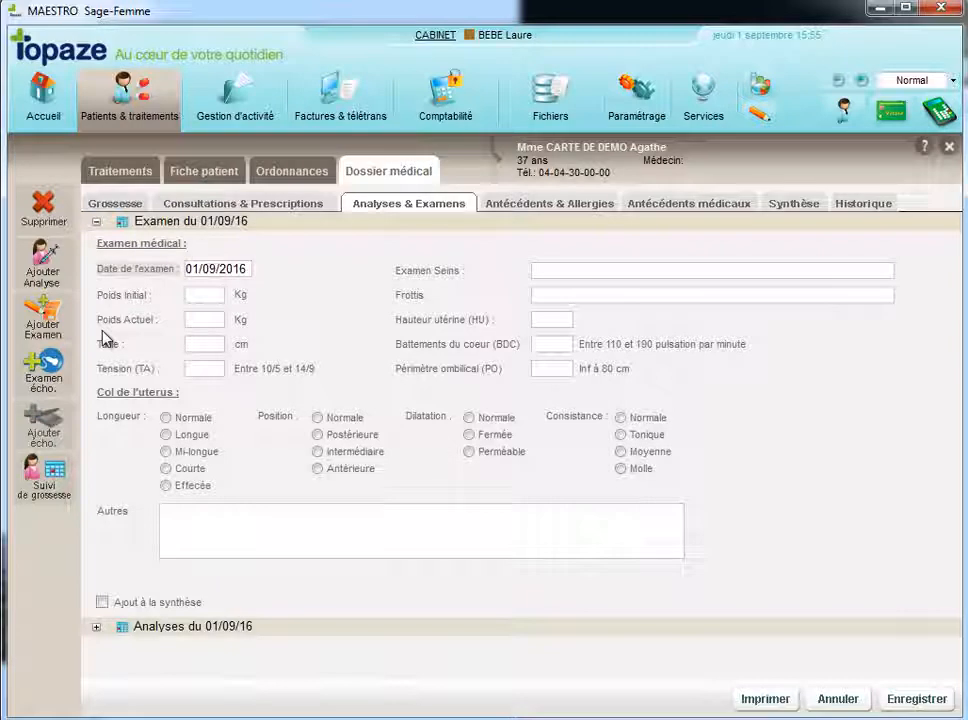
{"action": "left_click", "coordinate": [917, 698]}
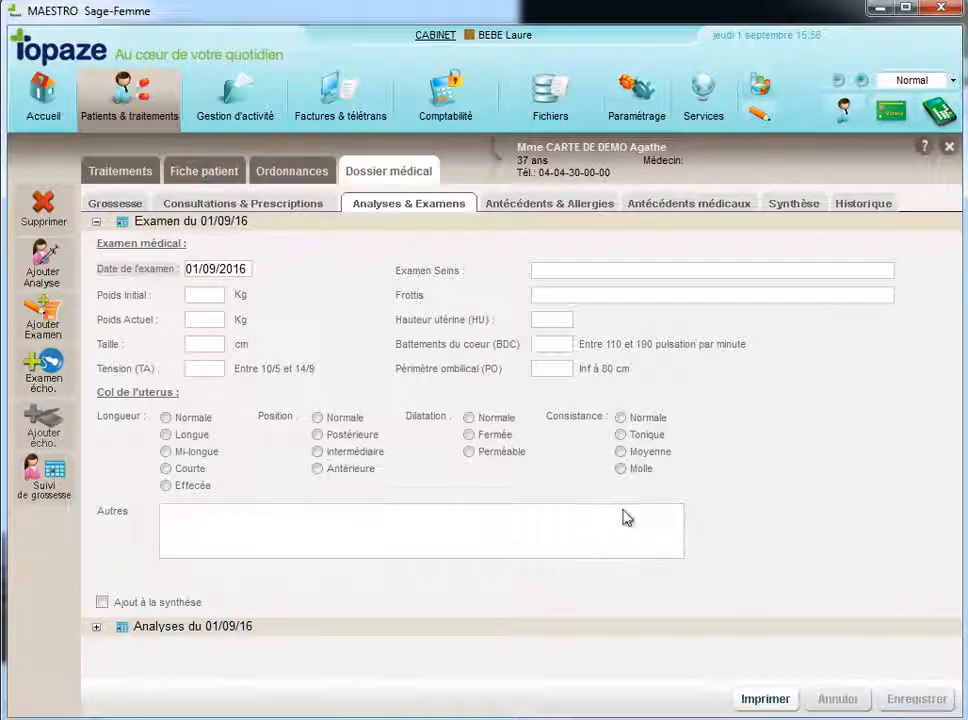
{"action": "left_click", "coordinate": [44, 372]}
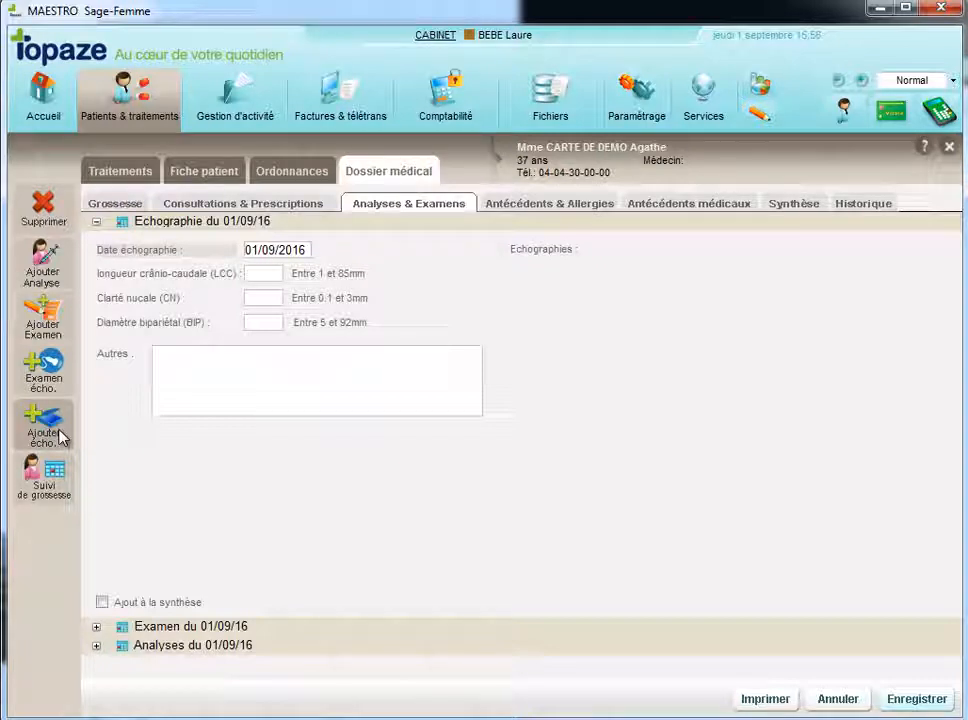
{"action": "left_click", "coordinate": [551, 207]}
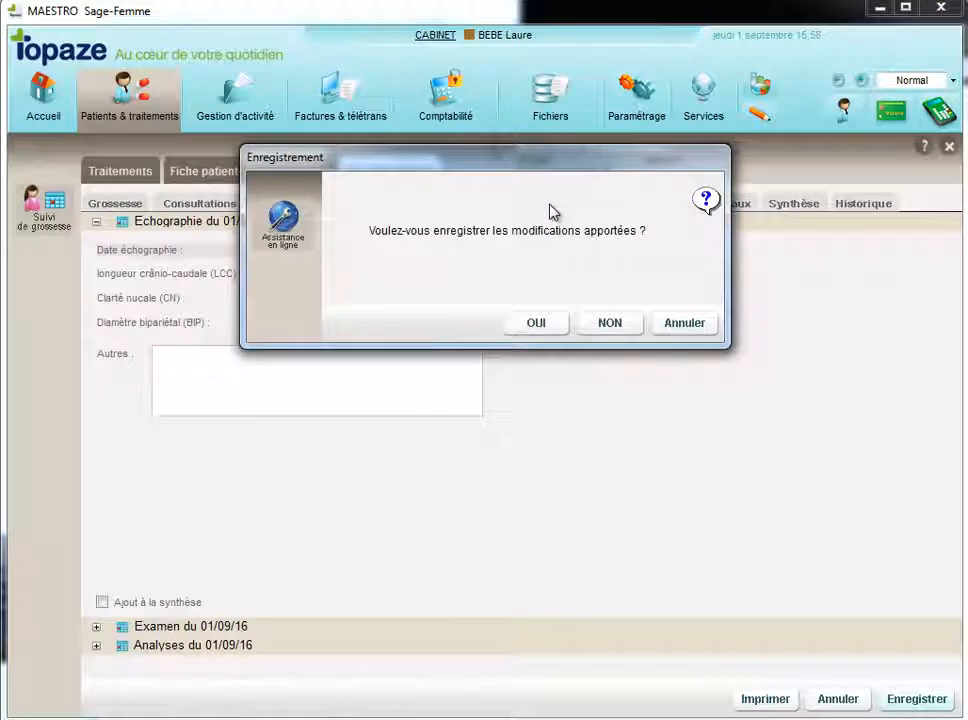
{"action": "left_click", "coordinate": [534, 318]}
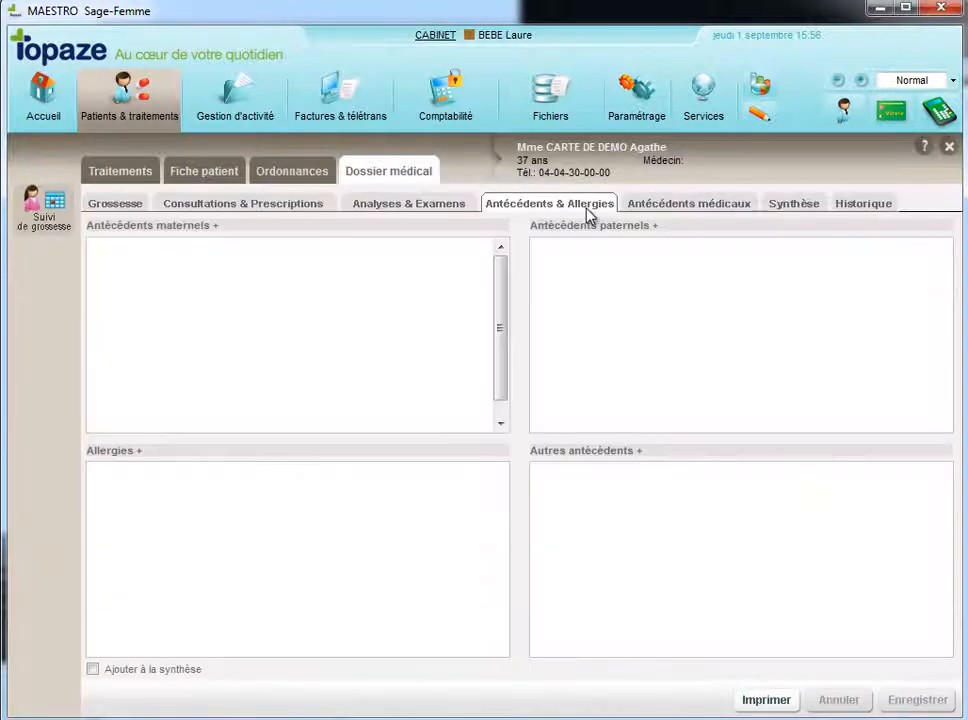
- Open the enlarged text editor for the Antécédents médicaux section, look at its font choices and validate the blank entry
{"action": "left_click", "coordinate": [682, 208]}
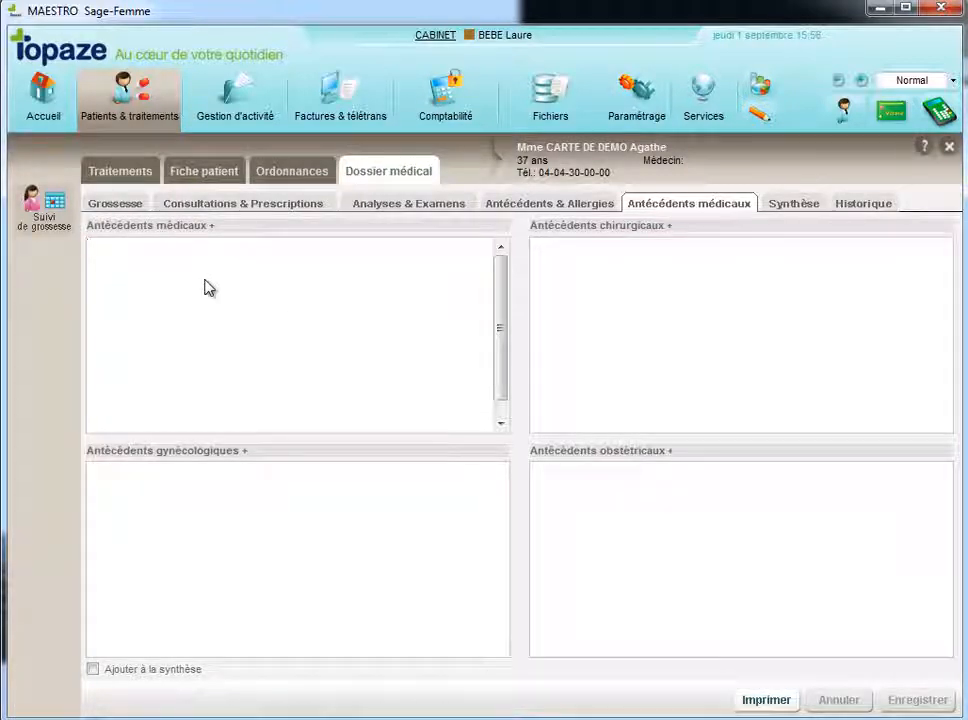
{"action": "left_click", "coordinate": [218, 229]}
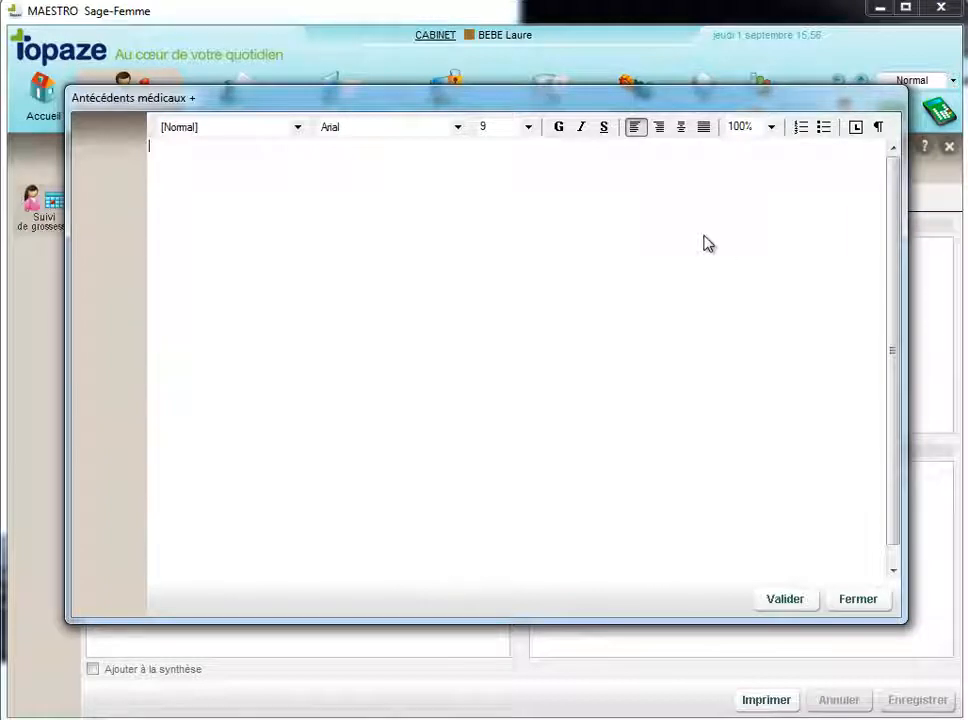
{"action": "left_click", "coordinate": [458, 127]}
{"action": "left_click", "coordinate": [460, 130]}
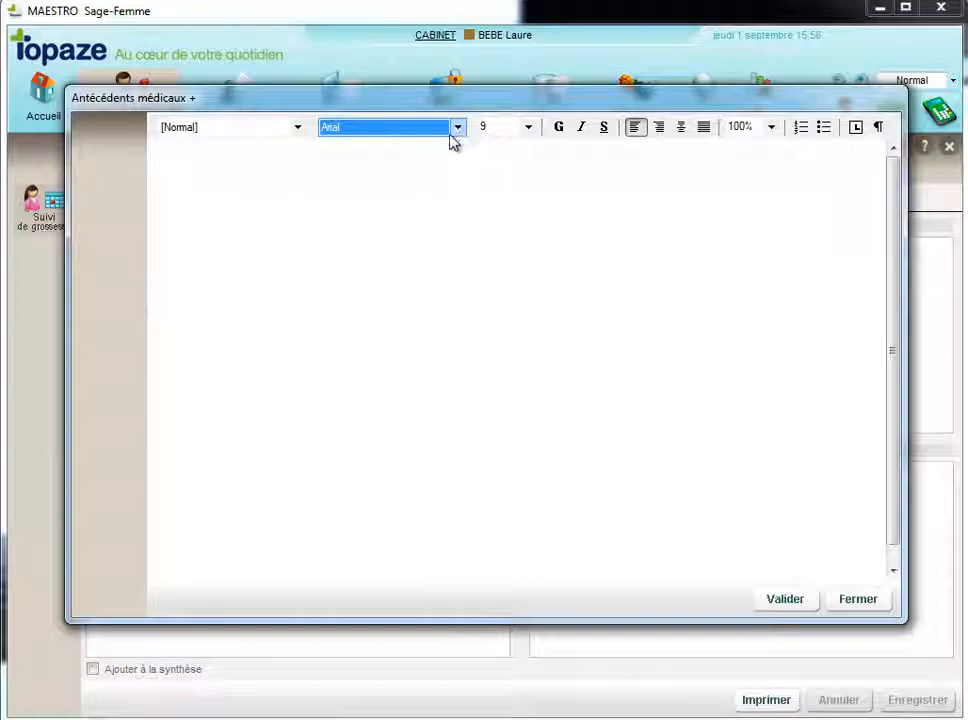
{"action": "left_click", "coordinate": [424, 170]}
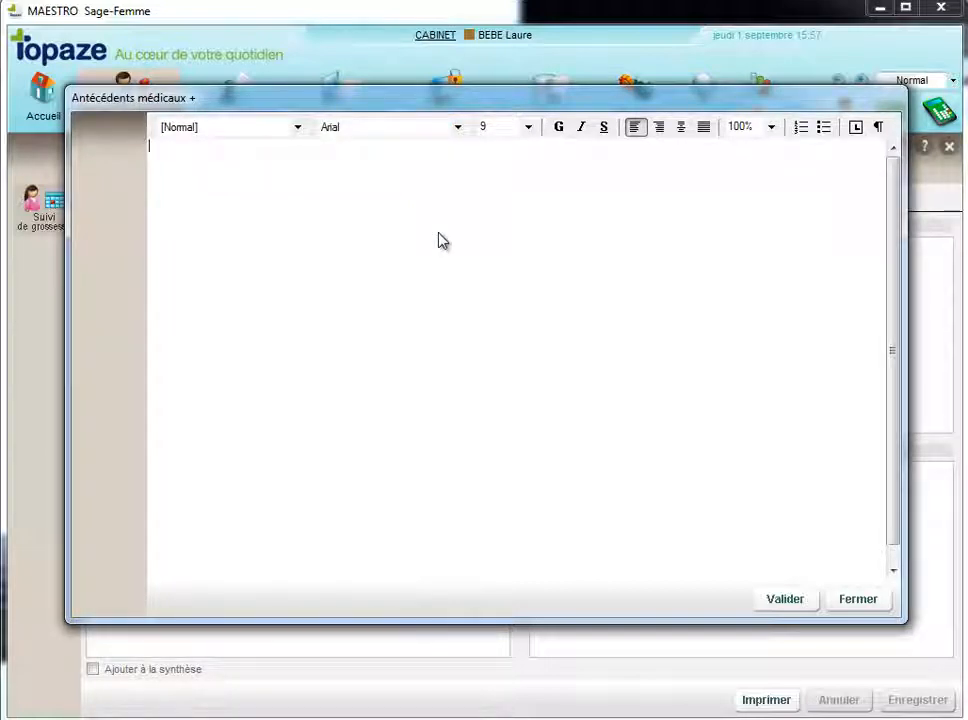
{"action": "left_click", "coordinate": [789, 602]}
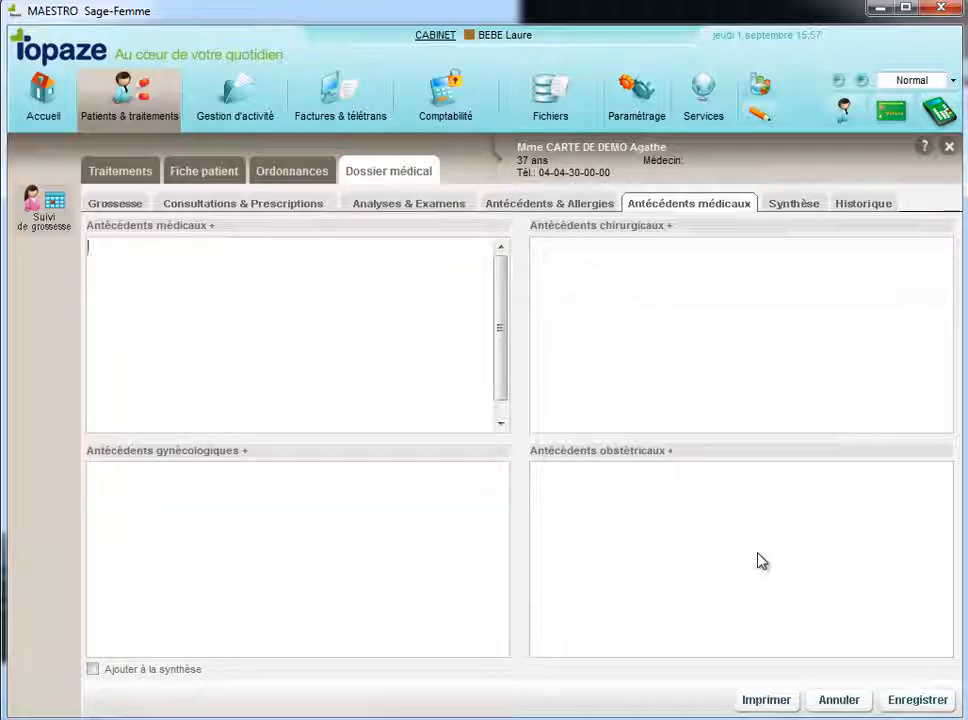
- Save the medical history changes and generate a synthesis of the record with the type Complète
{"action": "left_click", "coordinate": [793, 205]}
{"action": "left_click", "coordinate": [545, 328]}
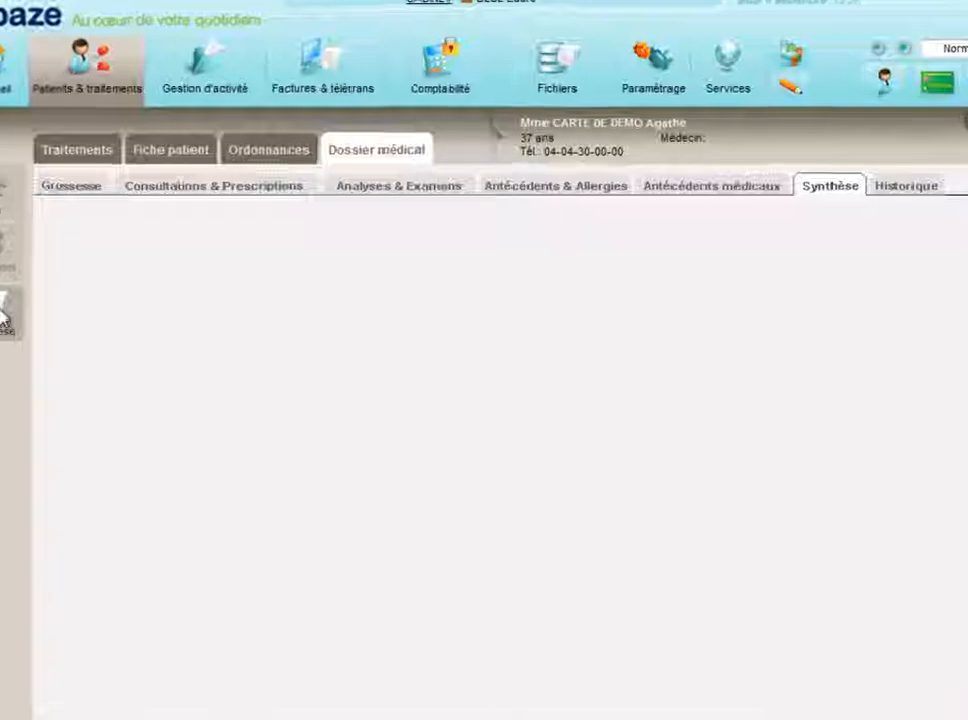
{"action": "left_click", "coordinate": [45, 318]}
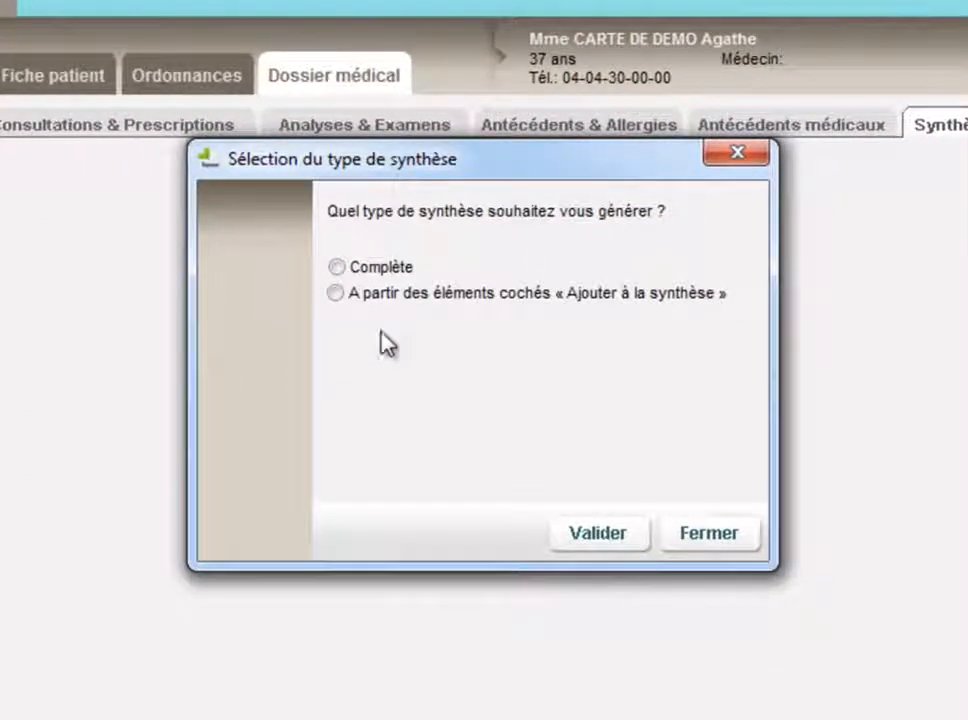
{"action": "left_click", "coordinate": [383, 272]}
{"action": "left_click", "coordinate": [382, 305]}
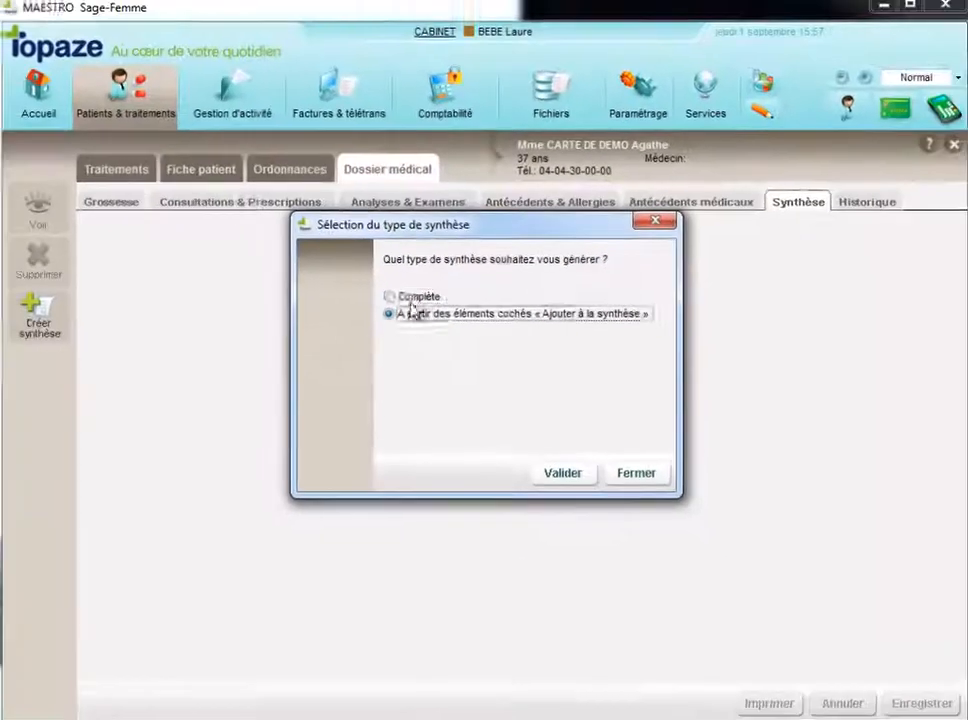
{"action": "left_click", "coordinate": [417, 298]}
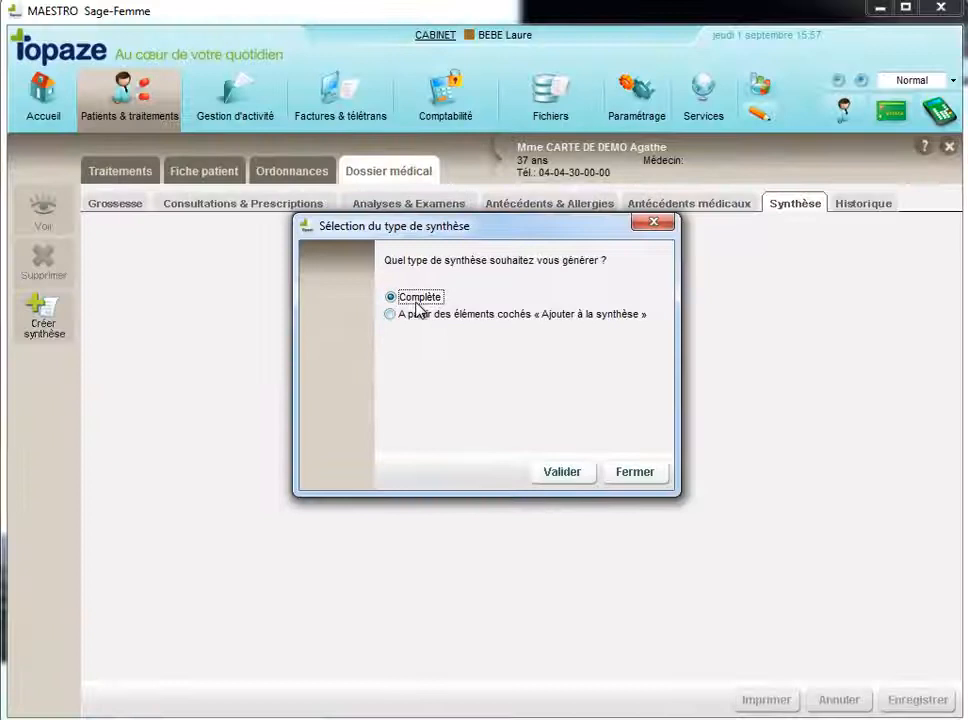
{"action": "left_click", "coordinate": [568, 478]}
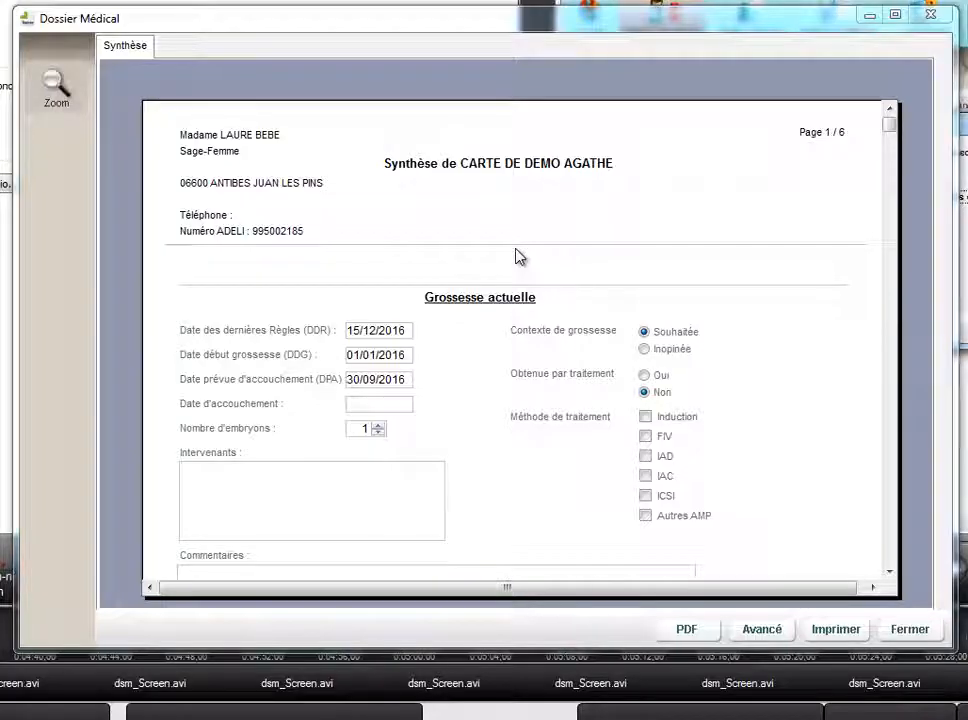